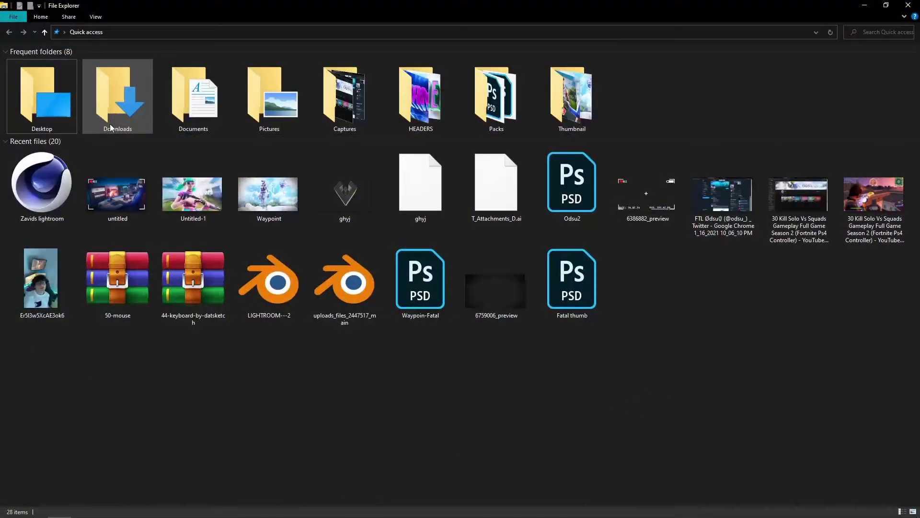
# Open the Downloads folder and view the Free text image as a style example.
pyautogui.doubleClick(110, 127)
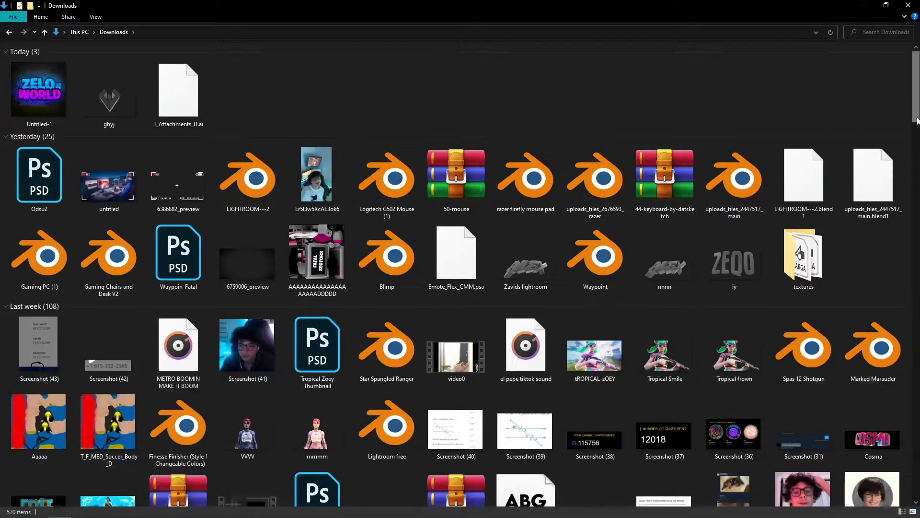
pyautogui.scroll(-4, 834, 103)
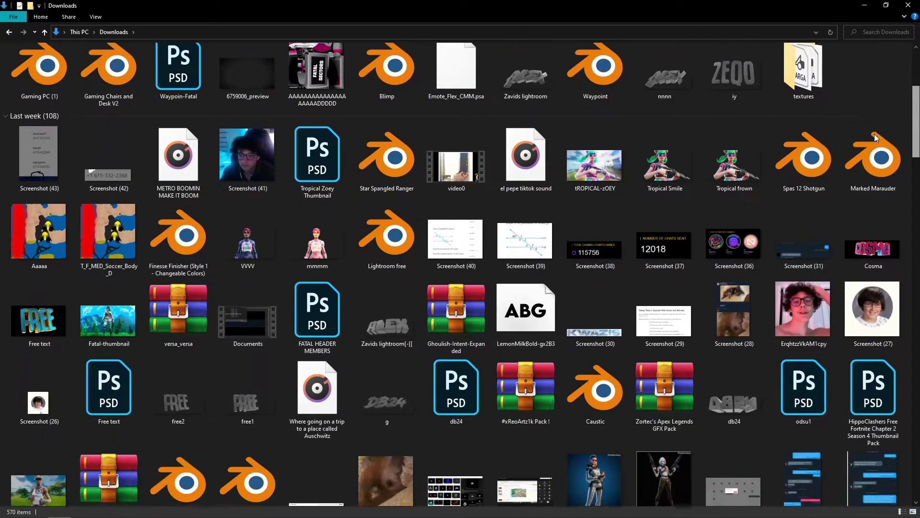
pyautogui.doubleClick(52, 333)
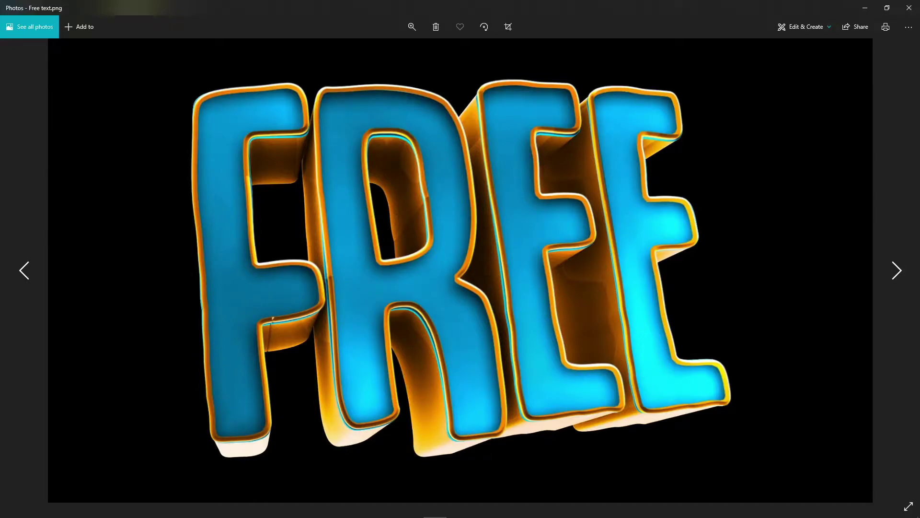
pyautogui.moveTo(187, 513)
pyautogui.click(59, 508)
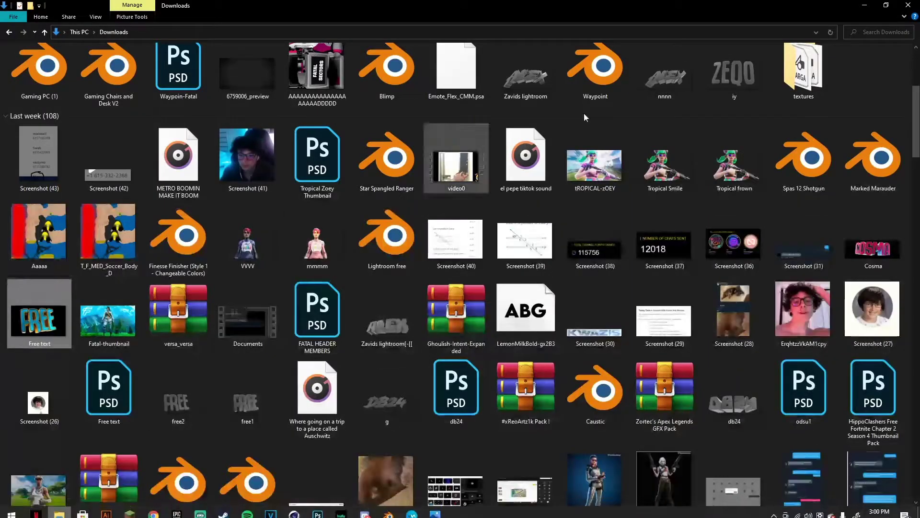
# Browse to the HEADERS folder inside Design, Fortnite designs on Hard Disk (D:).
pyautogui.scroll(3, 815, 110)
pyautogui.moveTo(915, 118); pyautogui.dragTo(918, 74)
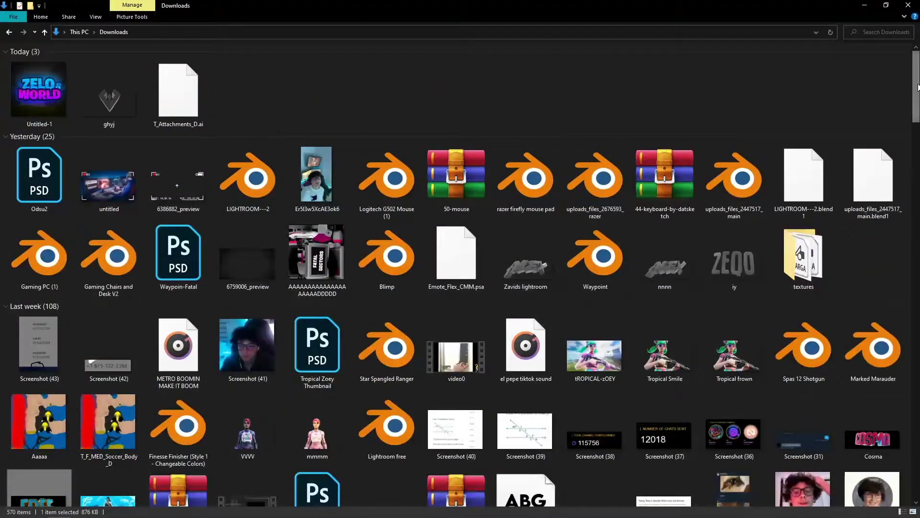
pyautogui.click(77, 32)
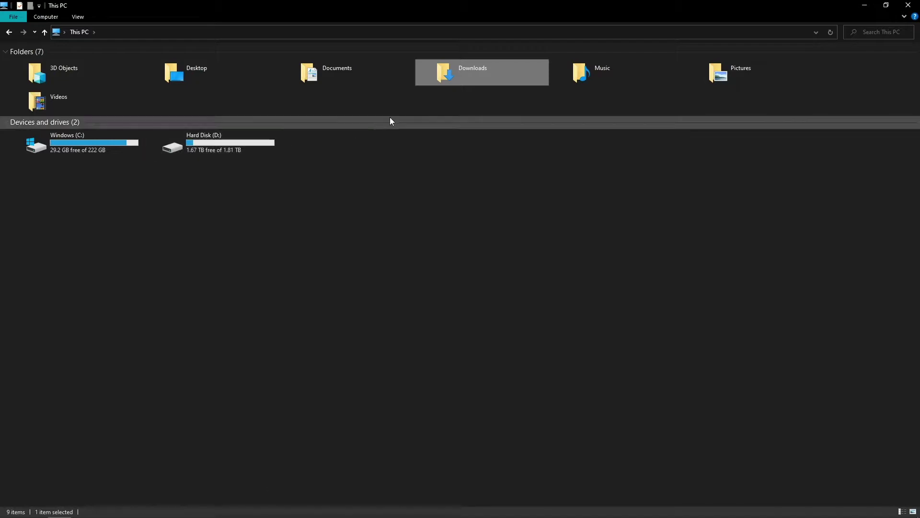
pyautogui.doubleClick(90, 140)
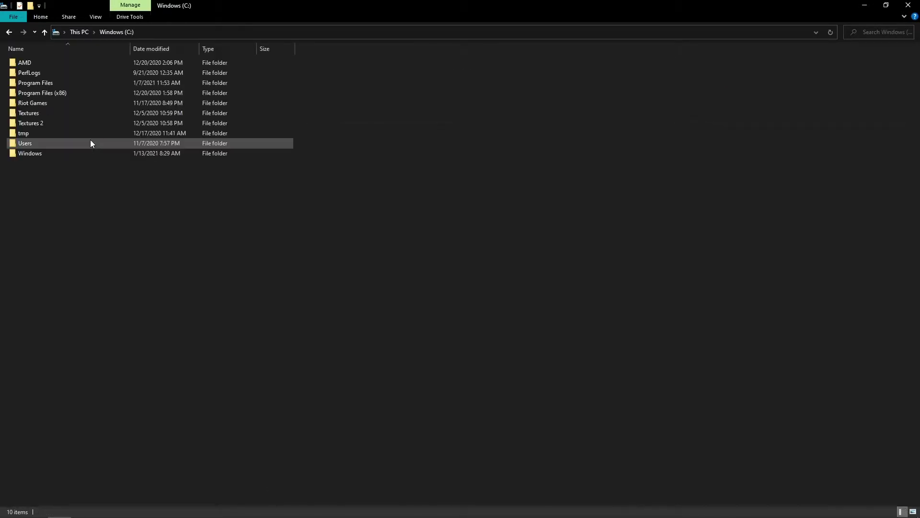
pyautogui.click(80, 31)
pyautogui.doubleClick(206, 154)
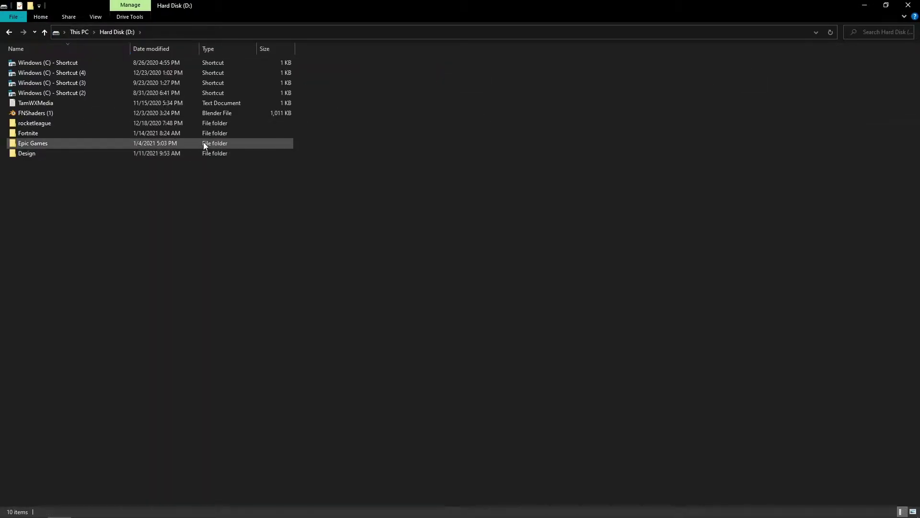
pyautogui.doubleClick(185, 152)
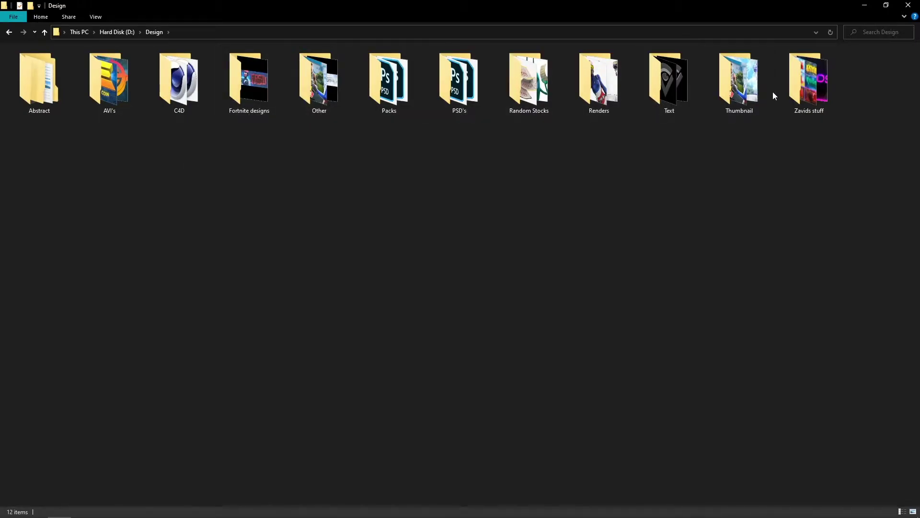
pyautogui.doubleClick(248, 111)
pyautogui.doubleClick(160, 74)
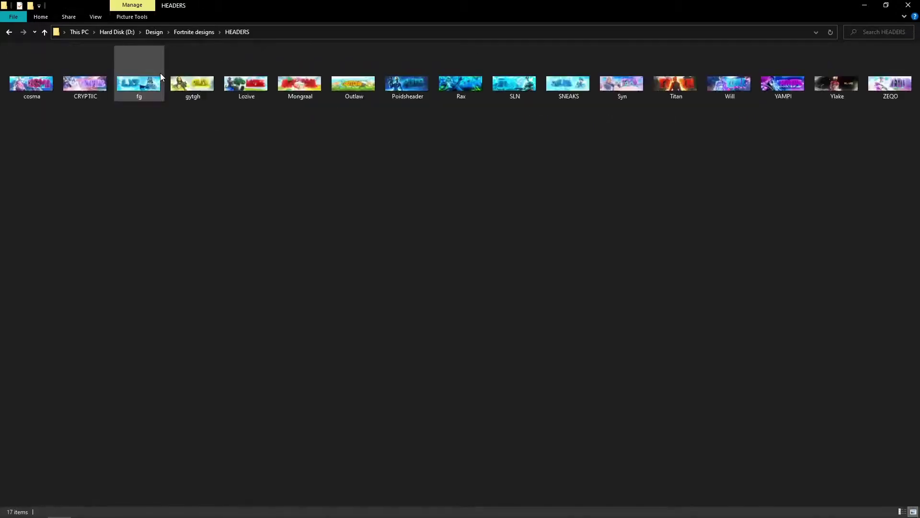
# View the header images, including cosma, and close the image viewer windows.
pyautogui.doubleClick(108, 95)
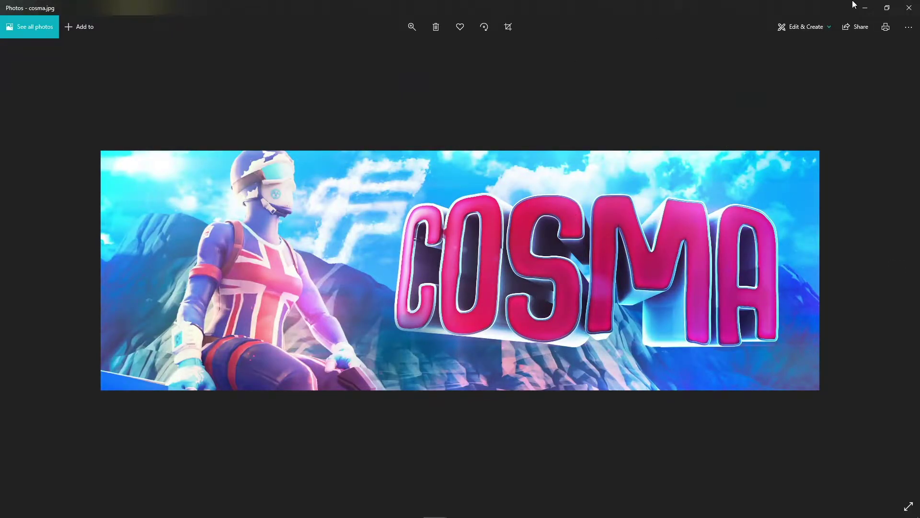
pyautogui.click(907, 10)
pyautogui.doubleClick(837, 73)
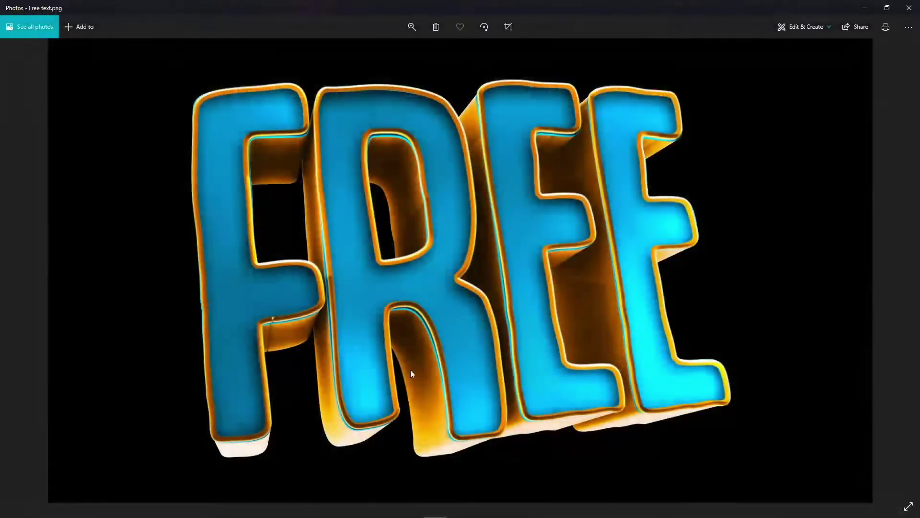
pyautogui.click(909, 8)
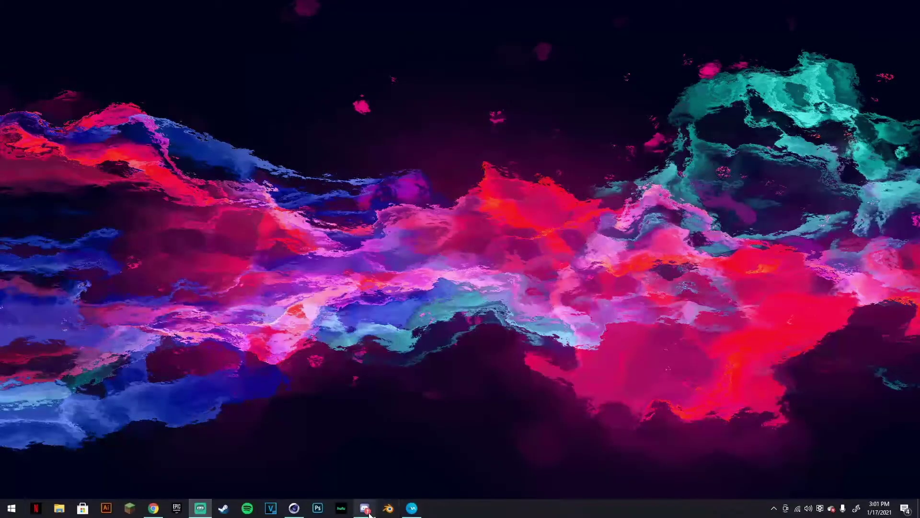
# Switch to Cinema 4D and change the MoText.1 object's text to VANILLA.
pyautogui.click(306, 511)
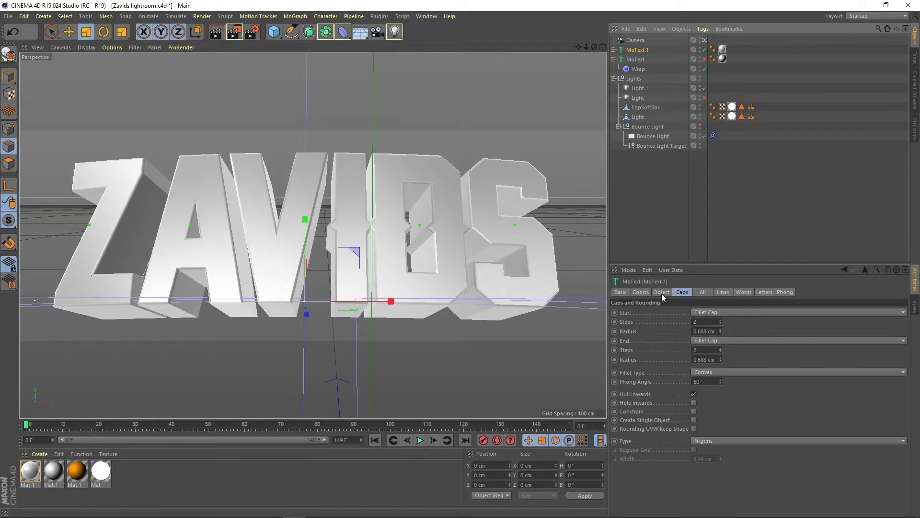
pyautogui.click(661, 293)
pyautogui.moveTo(364, 508)
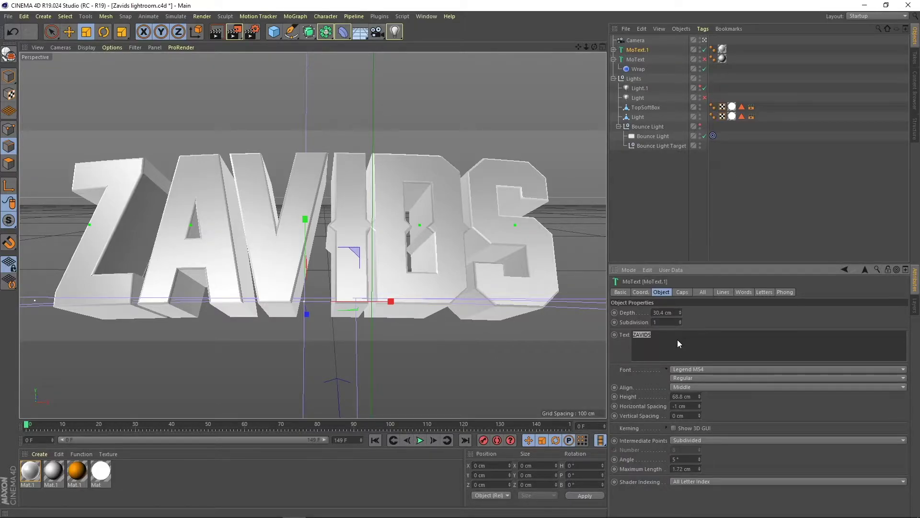
pyautogui.write('VANILLA')
# Set the VANILLA text's font to Ghoulish Intent and its horizontal spacing to 1 cm.
pyautogui.click(691, 368)
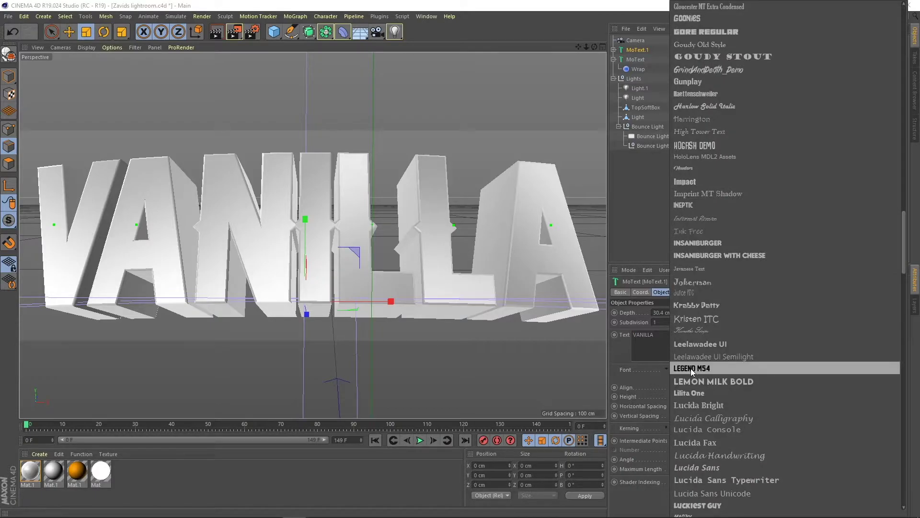
pyautogui.moveTo(901, 229)
pyautogui.mouseDown()
pyautogui.moveTo(902, 267)
pyautogui.moveTo(907, 234)
pyautogui.mouseUp()
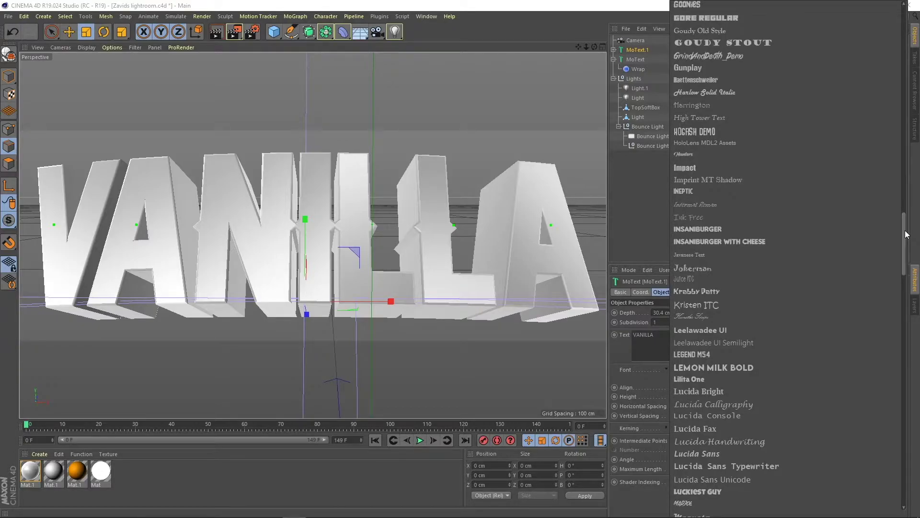
pyautogui.moveTo(903, 230); pyautogui.dragTo(902, 223)
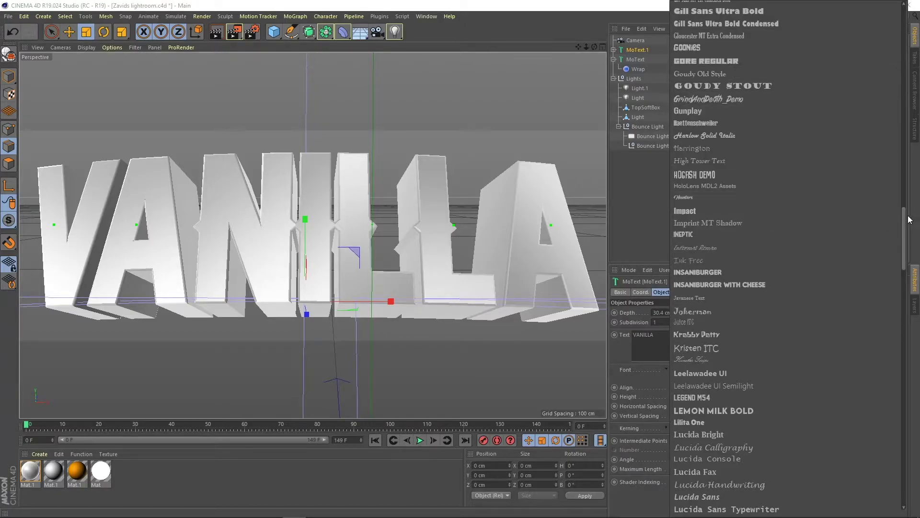
pyautogui.moveTo(902, 209); pyautogui.dragTo(902, 192)
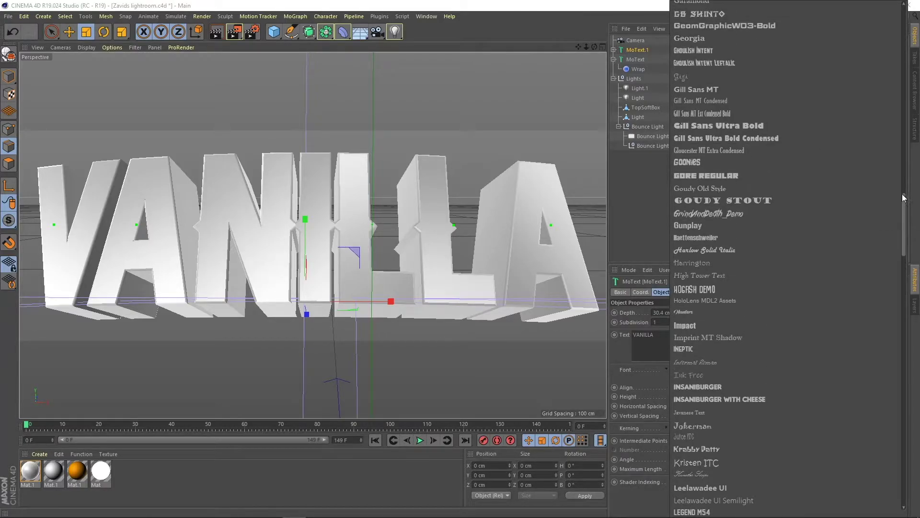
pyautogui.click(763, 53)
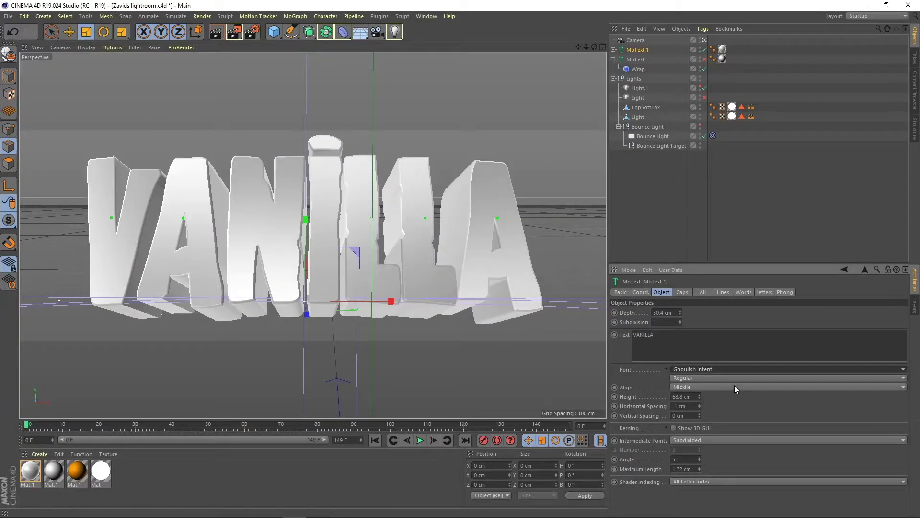
pyautogui.moveTo(700, 407); pyautogui.dragTo(700, 401)
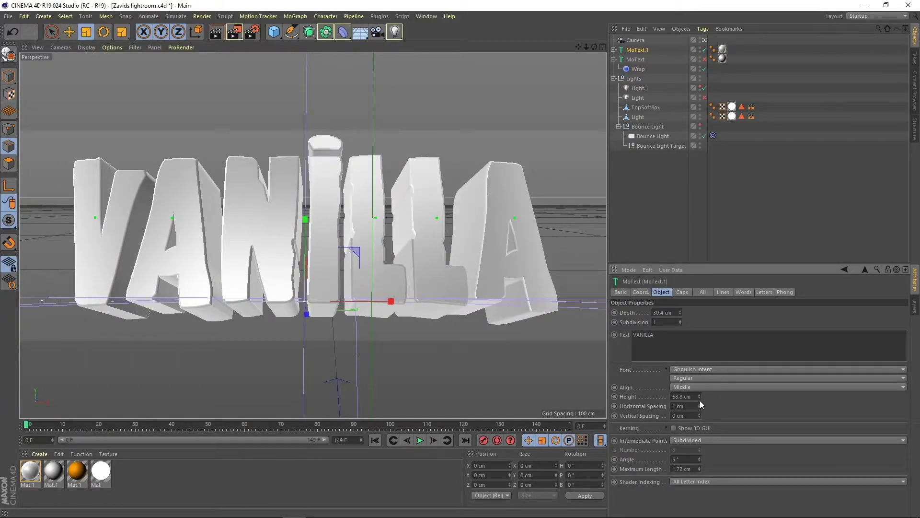
# Increase the VANILLA text's depth to 48.4 cm and its subdivision to 9.
pyautogui.click(681, 292)
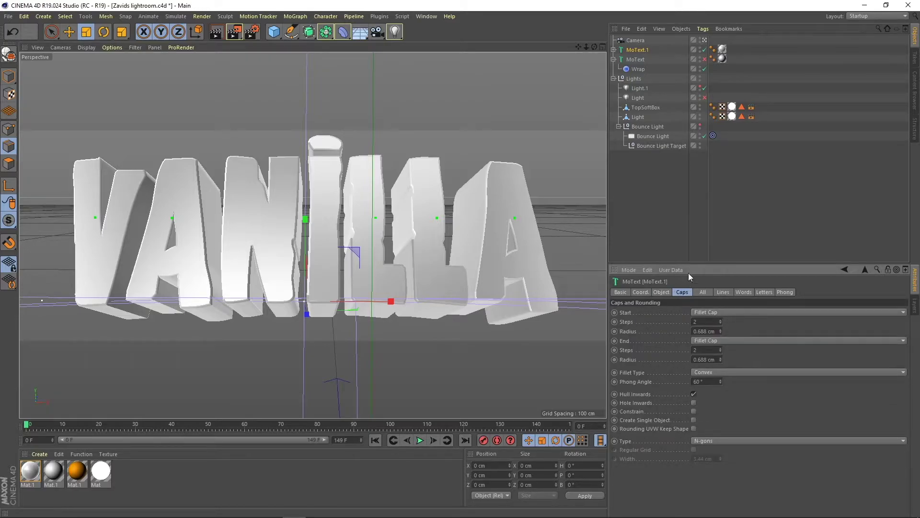
pyautogui.click(663, 294)
pyautogui.moveTo(682, 309)
pyautogui.mouseDown()
pyautogui.moveTo(683, 317)
pyautogui.moveTo(682, 309)
pyautogui.mouseUp()
pyautogui.moveTo(595, 46)
pyautogui.mouseDown()
pyautogui.moveTo(582, 48)
pyautogui.moveTo(592, 47)
pyautogui.mouseUp()
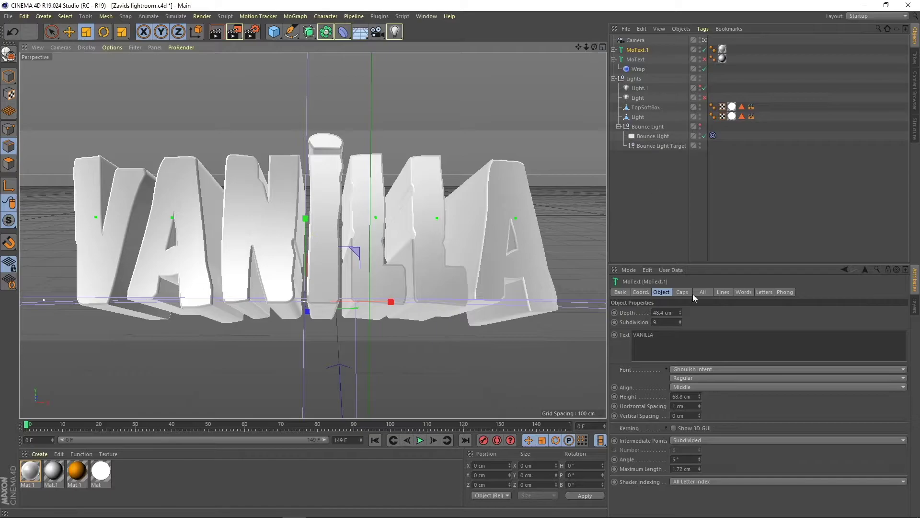
# Copy the Wrap deformer from MoText onto MoText.1 and reduce its width to 620.586 cm and radius to 192.17 cm.
pyautogui.moveTo(638, 69); pyautogui.dragTo(637, 50)
pyautogui.click(636, 60)
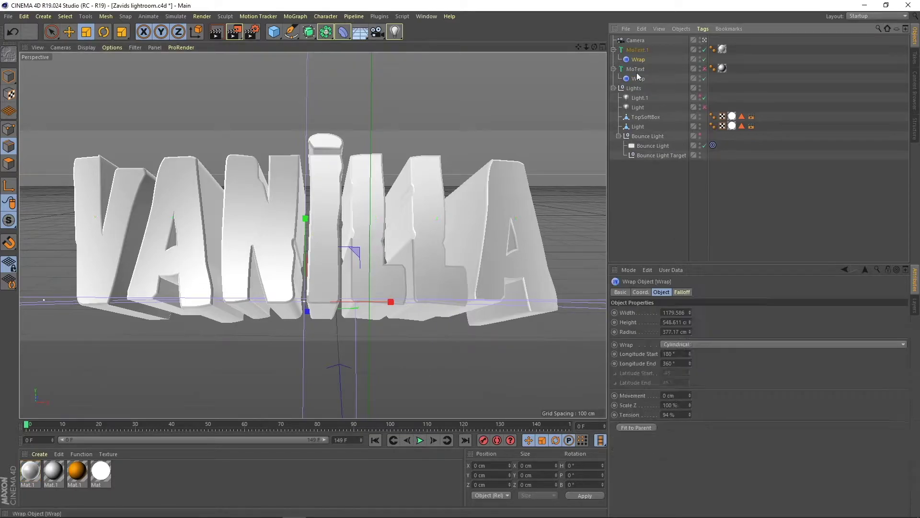
pyautogui.moveTo(691, 314); pyautogui.dragTo(690, 344)
pyautogui.moveTo(692, 312); pyautogui.dragTo(691, 342)
pyautogui.click(690, 331)
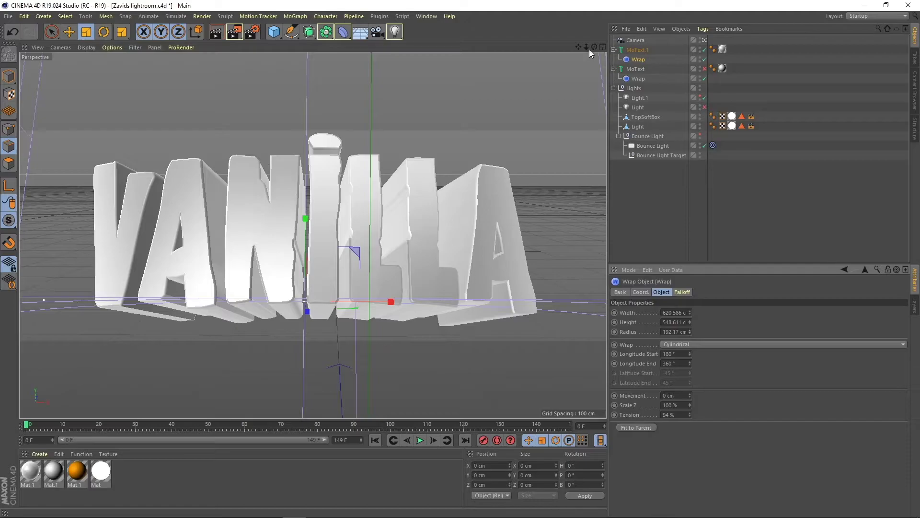
# Render the extruded VANILLA text to the Picture Viewer and save it in Downloads as a PNG named Vanilla with alpha channel.
pyautogui.moveTo(594, 47); pyautogui.dragTo(579, 41)
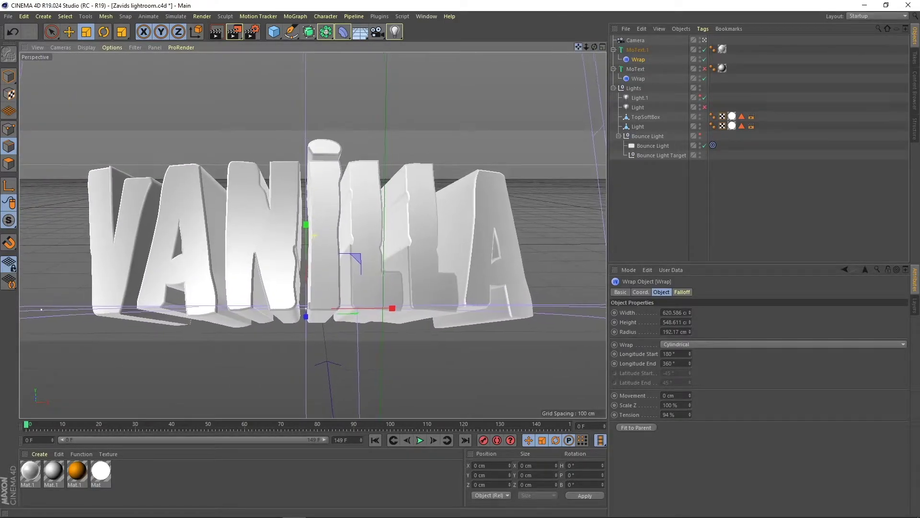
pyautogui.click(234, 30)
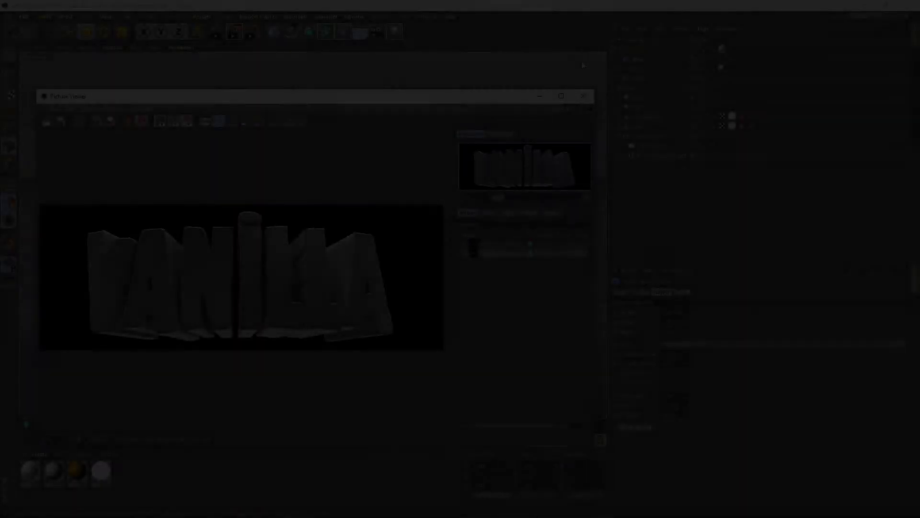
pyautogui.click(61, 121)
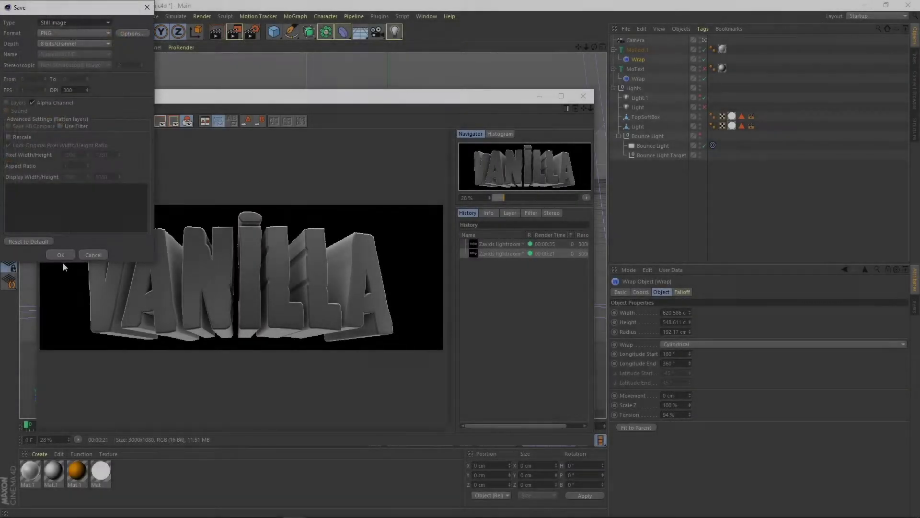
pyautogui.click(69, 257)
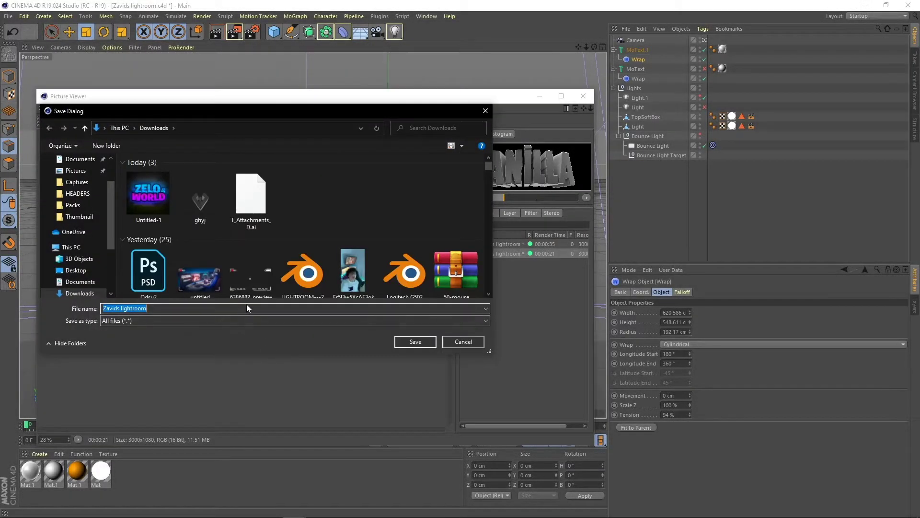
pyautogui.press('BackSpace')
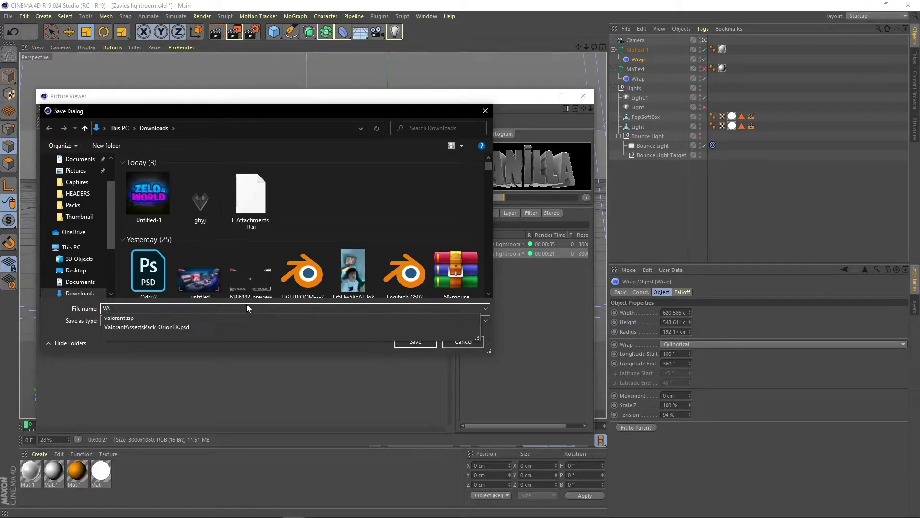
pyautogui.write('Vanilla')
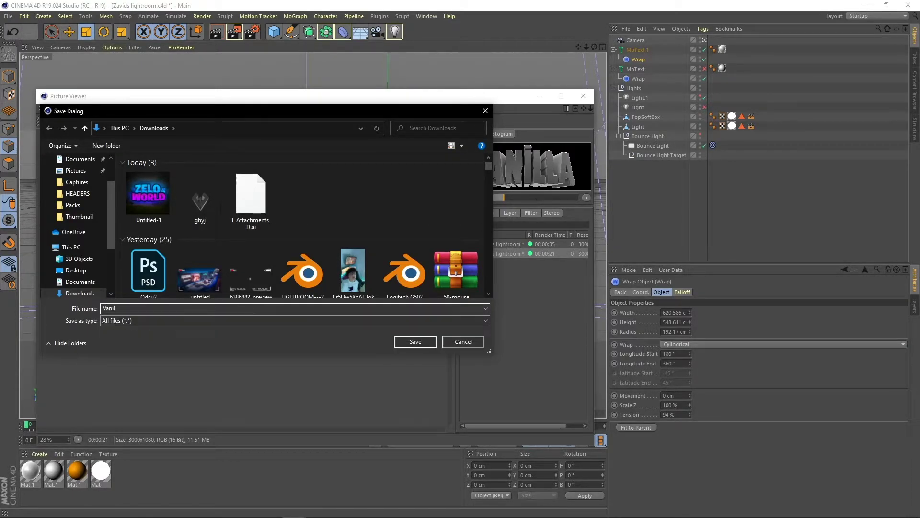
pyautogui.press('Return')
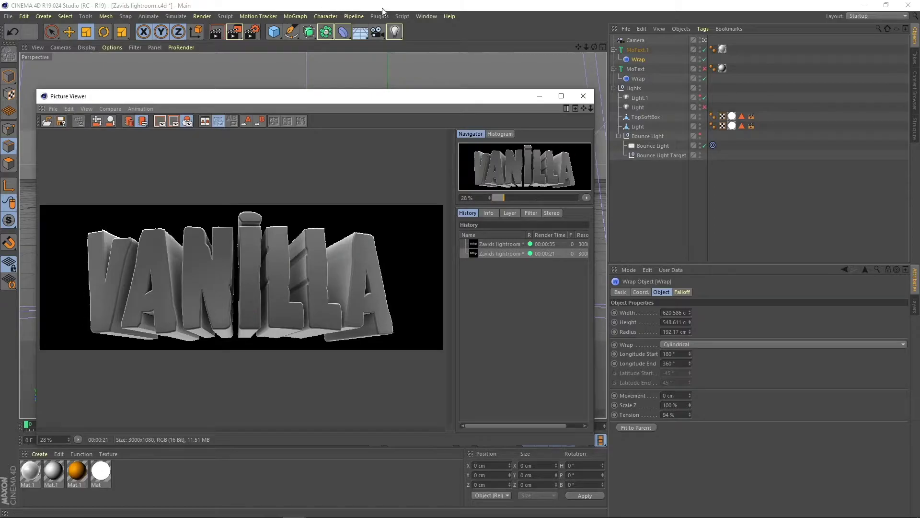
pyautogui.click(584, 96)
# Set the MoText.1 object's depth to 1 cm.
pyautogui.click(638, 52)
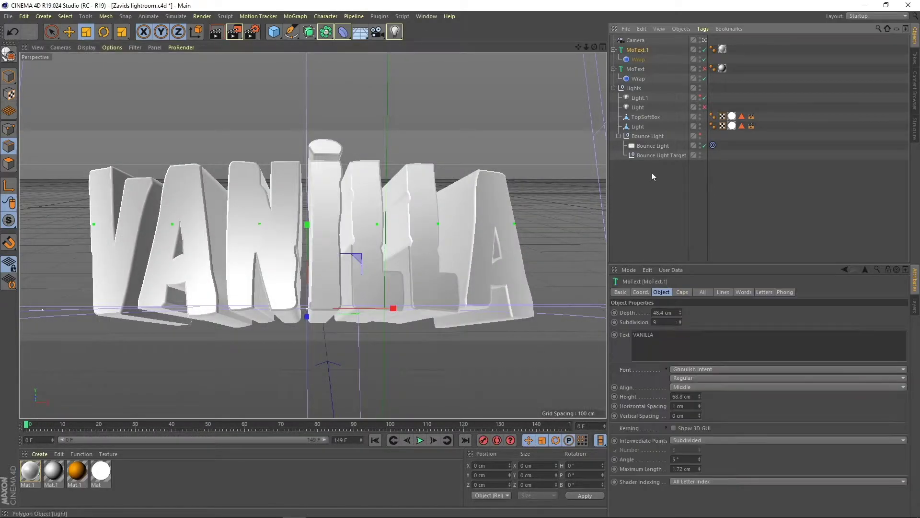
pyautogui.click(672, 312)
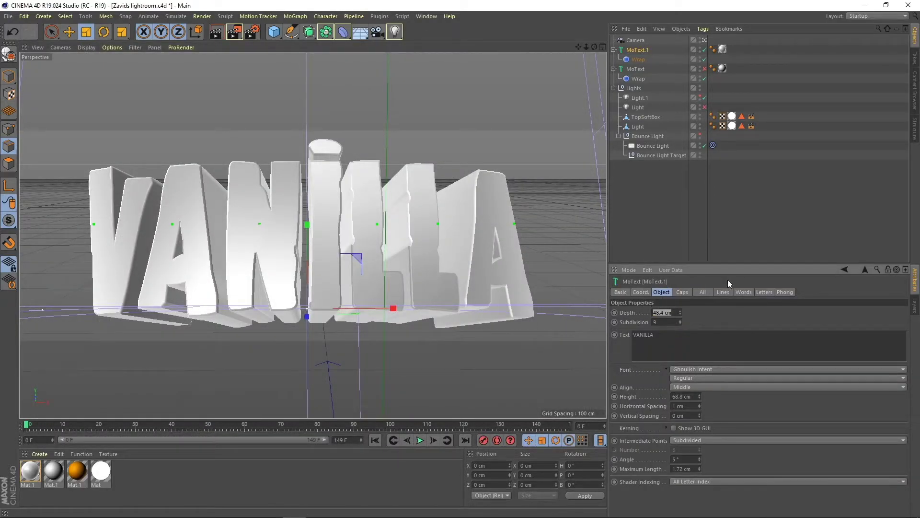
pyautogui.write('1')
pyautogui.press('Return')
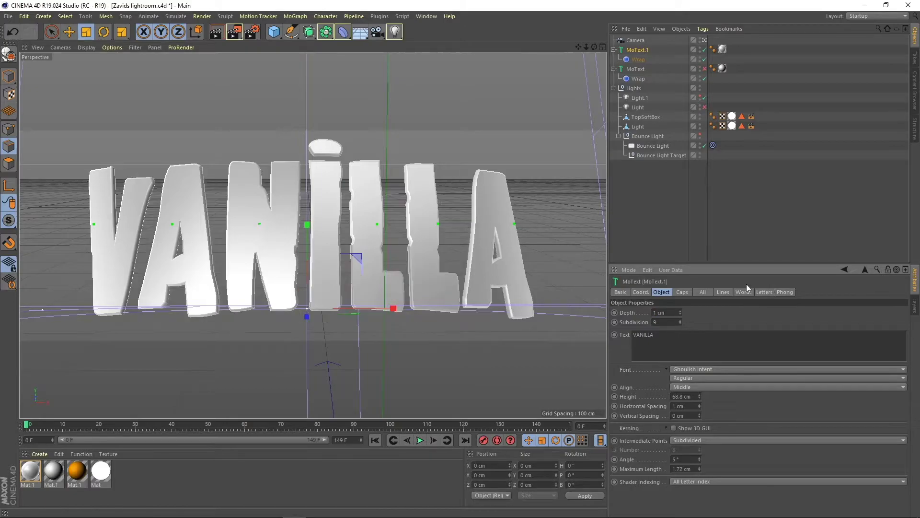
# Render the thin VANILLA text to the Picture Viewer without overwriting the existing file and save it in Downloads as Vanilla 2D.
pyautogui.click(241, 32)
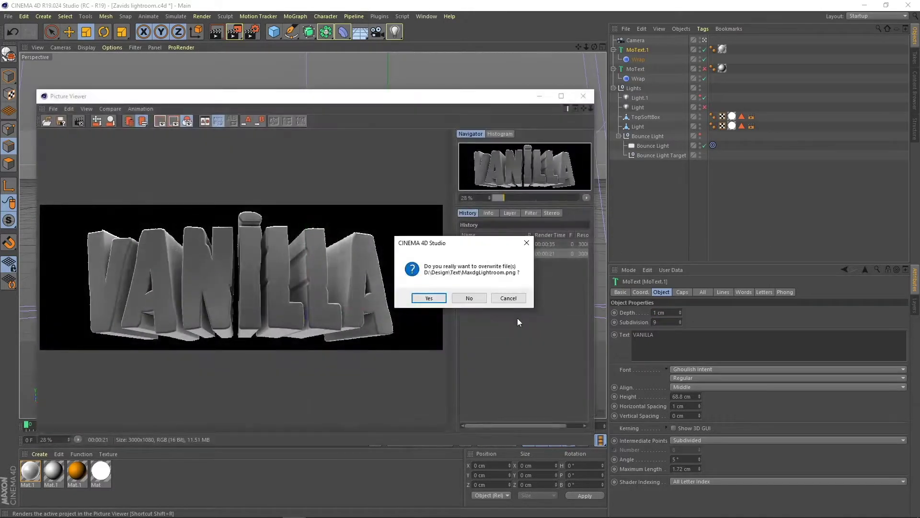
pyautogui.click(467, 302)
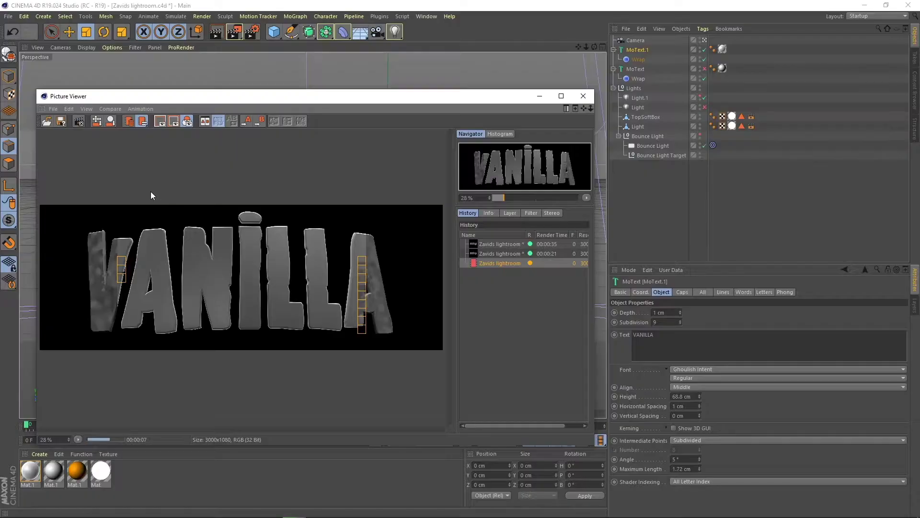
pyautogui.click(62, 124)
pyautogui.click(70, 253)
pyautogui.write('Vanilla 2D')
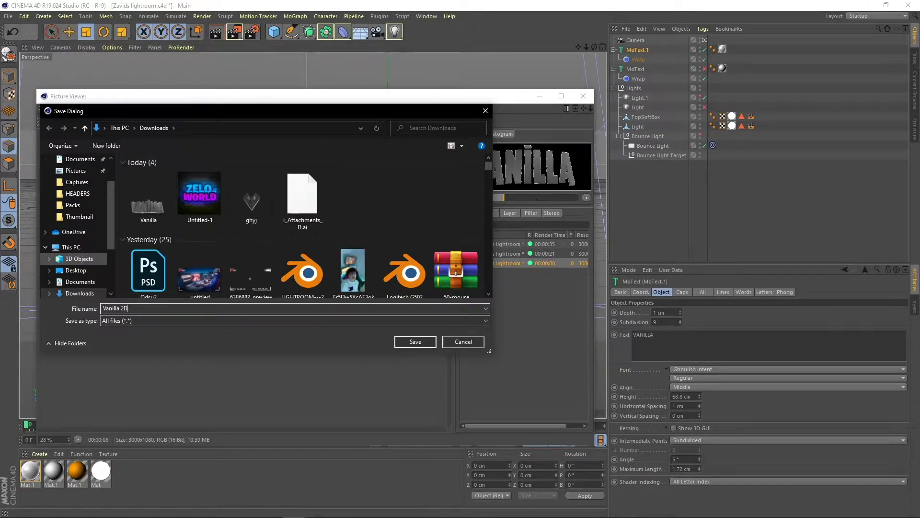
pyautogui.press('Return')
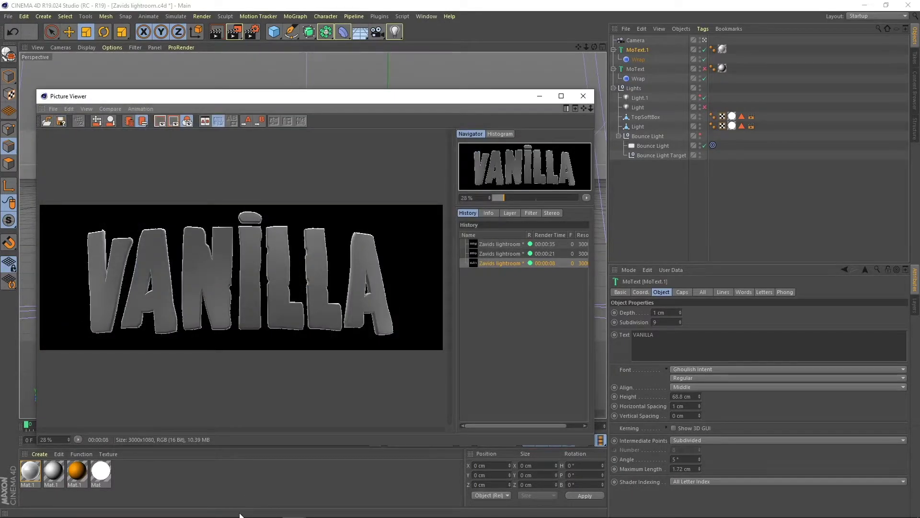
# Close Cinema 4D, switch to Photoshop, create a black 1500 x 500 px document at 72 ppi, and unlock its Background layer.
pyautogui.click(908, 4)
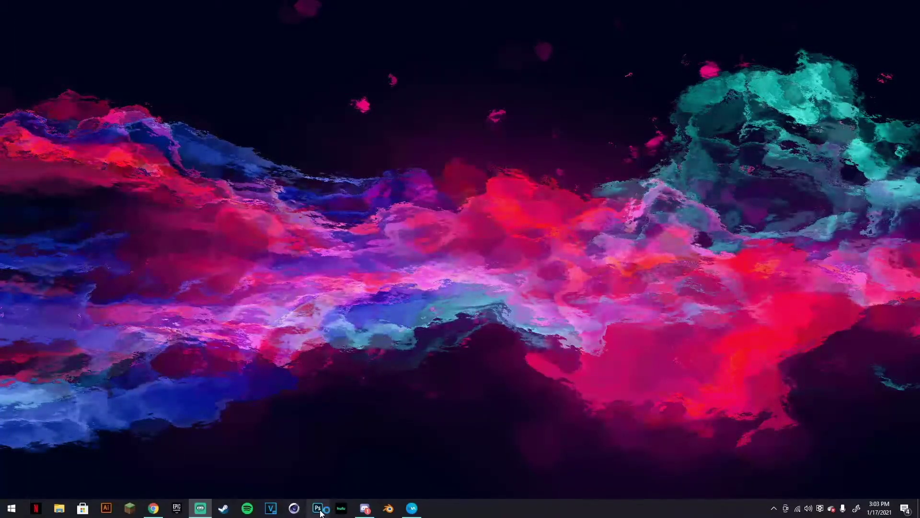
pyautogui.click(320, 512)
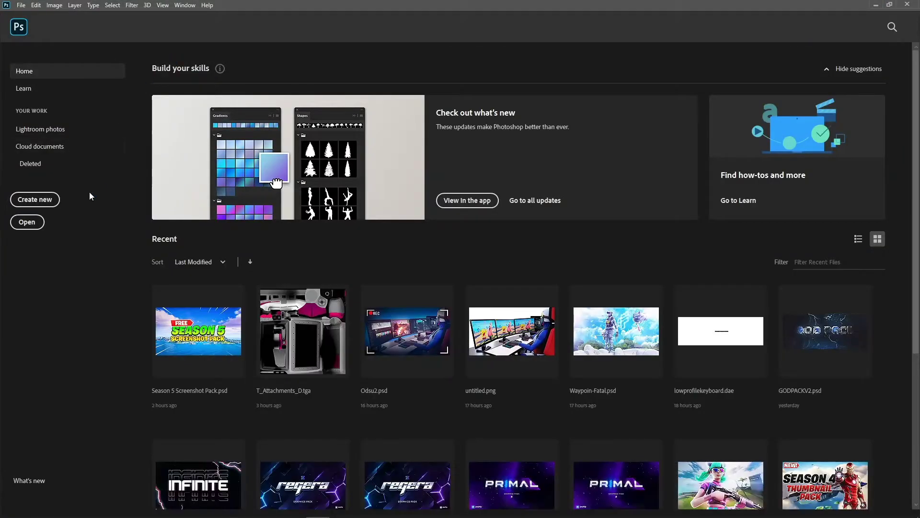
pyautogui.click(36, 230)
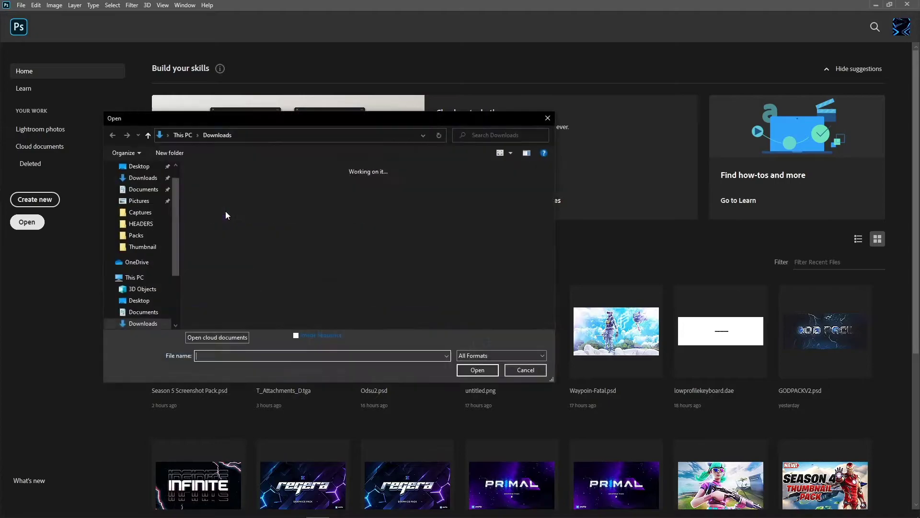
pyautogui.press('Escape')
pyautogui.click(31, 202)
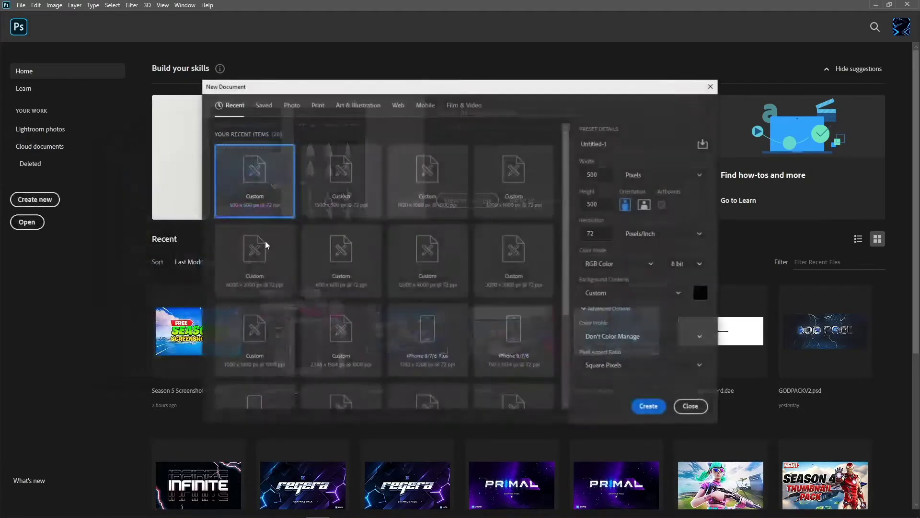
pyautogui.doubleClick(321, 193)
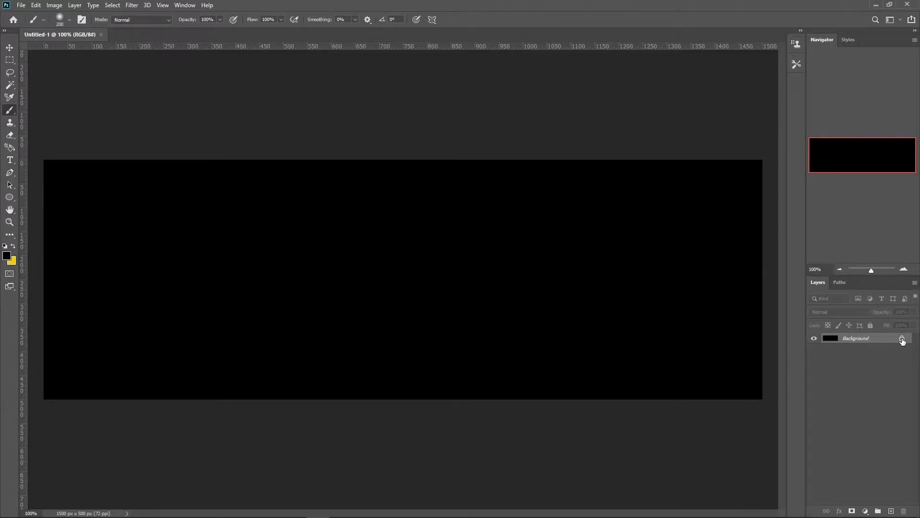
pyautogui.click(902, 338)
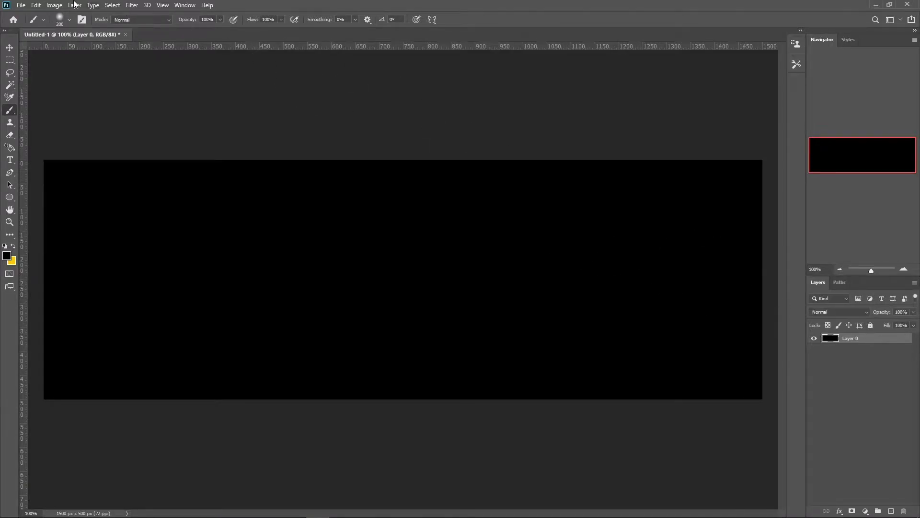
pyautogui.click(25, 5)
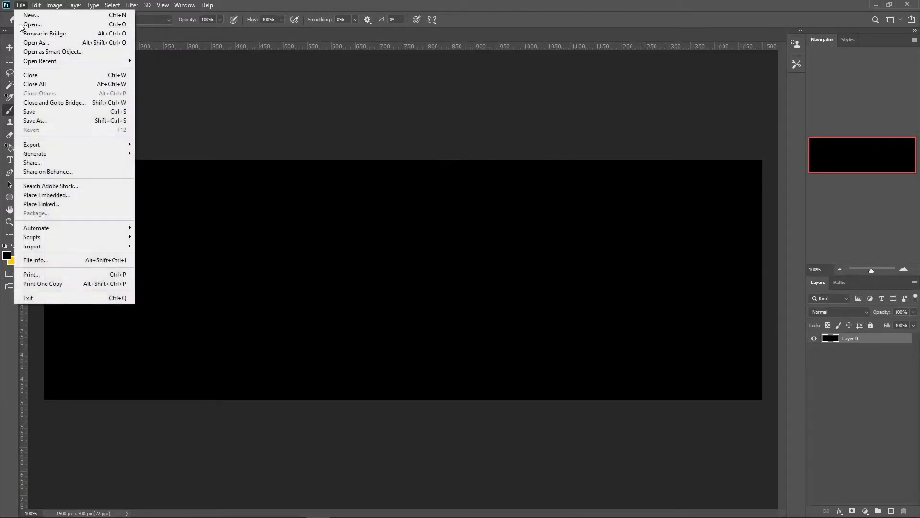
pyautogui.click(82, 195)
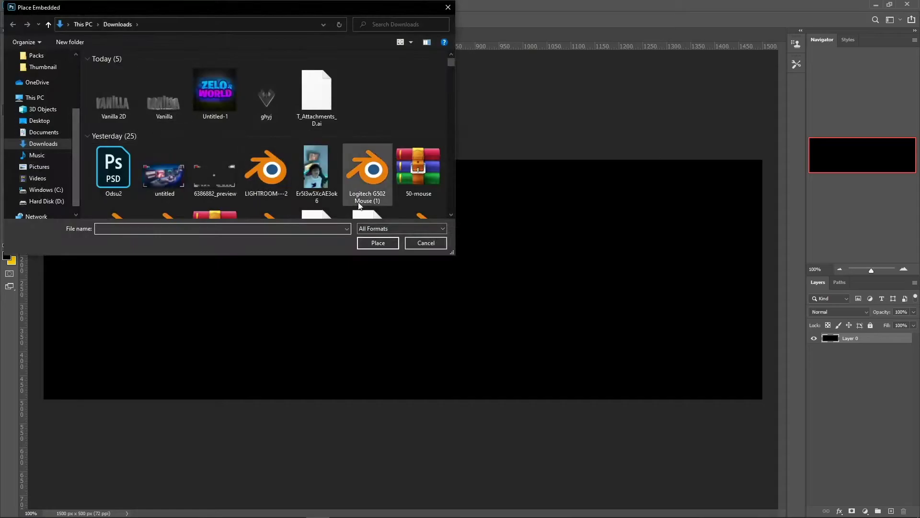
pyautogui.click(432, 245)
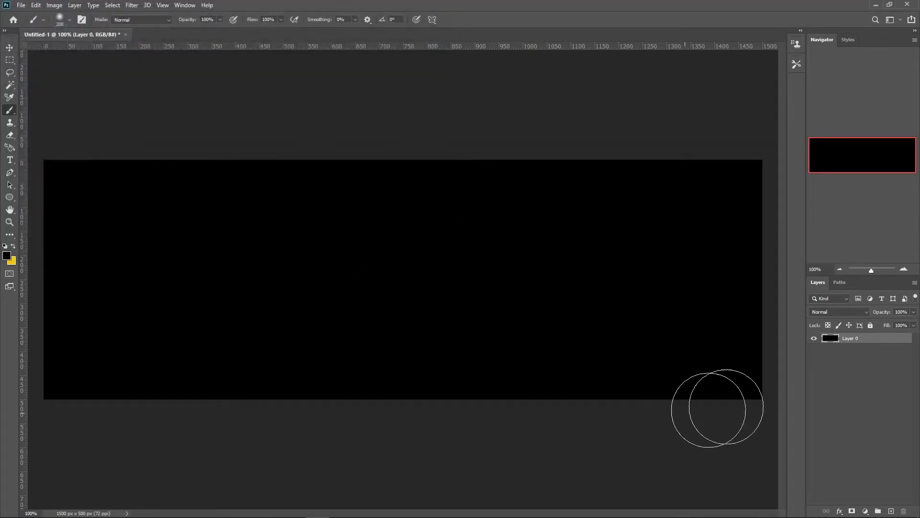
# Place the Vanilla image and, above it, the Vanilla 2D image from Downloads as embedded layers.
pyautogui.click(25, 5)
pyautogui.click(104, 194)
pyautogui.doubleClick(154, 99)
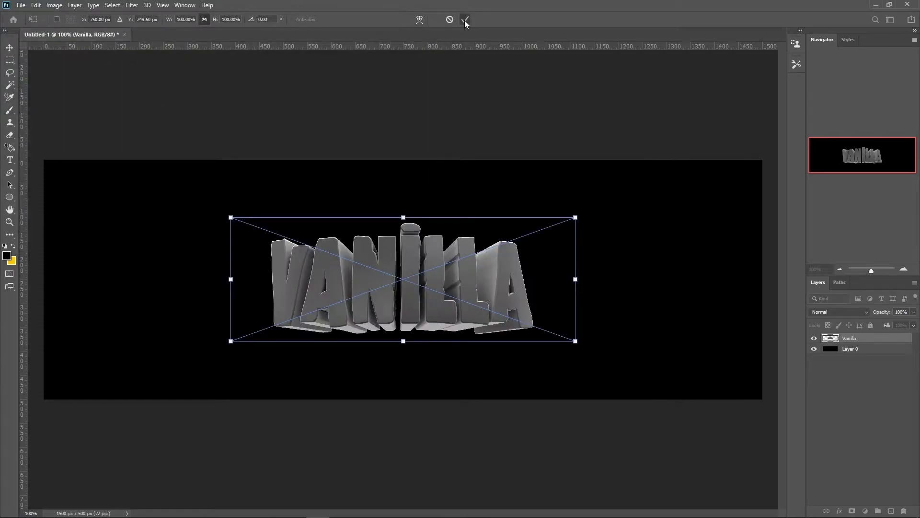
pyautogui.click(465, 21)
pyautogui.click(21, 5)
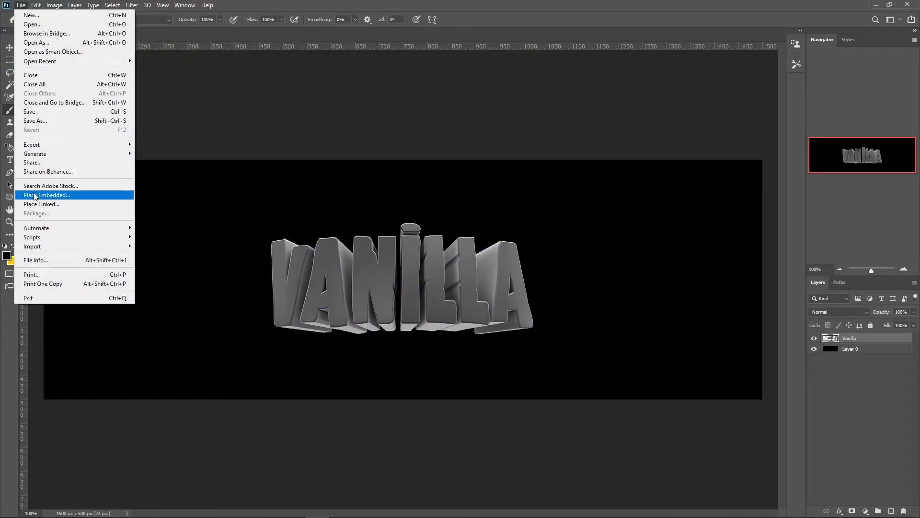
pyautogui.click(35, 195)
pyautogui.doubleClick(112, 93)
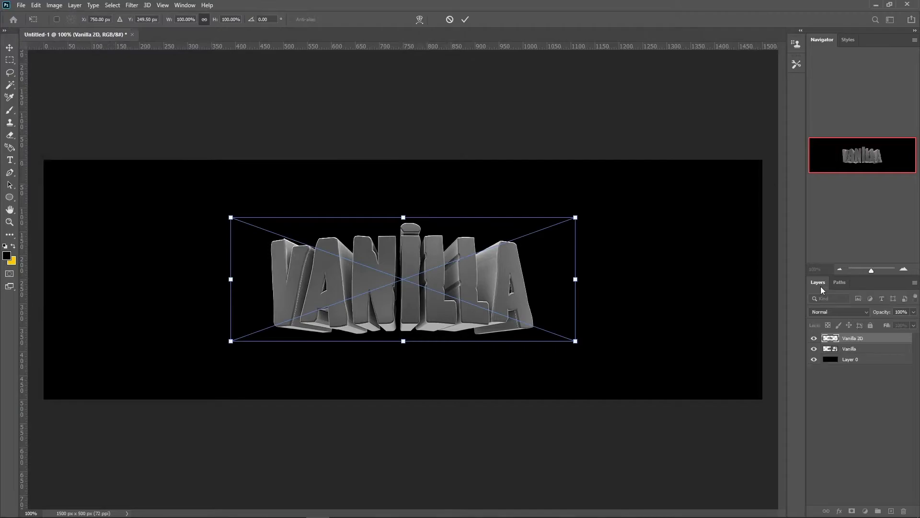
# Enlarge the Vanilla and Vanilla 2D layers together so the text spans about half the canvas width, centred on the canvas.
pyautogui.click(868, 353)
pyautogui.keyDown('shift'); pyautogui.click(875, 340); pyautogui.keyUp('shift')
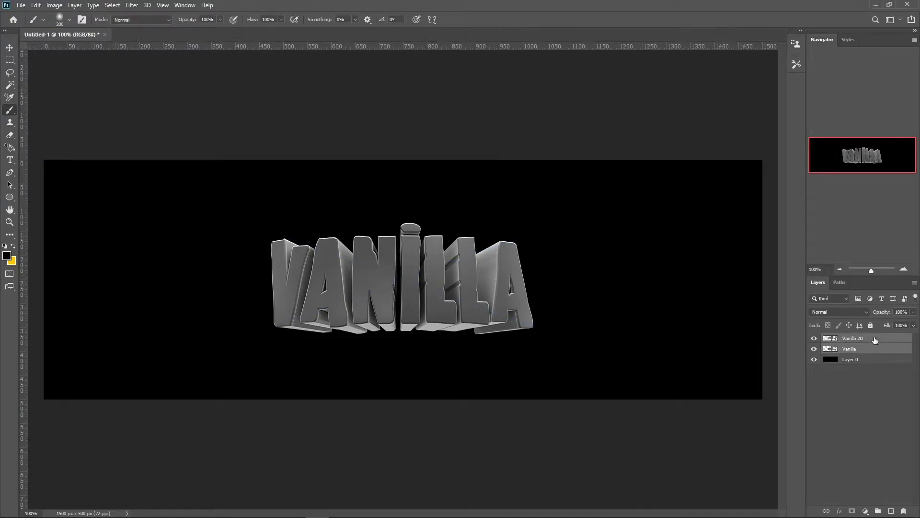
pyautogui.hotkey('ctrl', 't')
pyautogui.hotkey('ctrl', 'r')
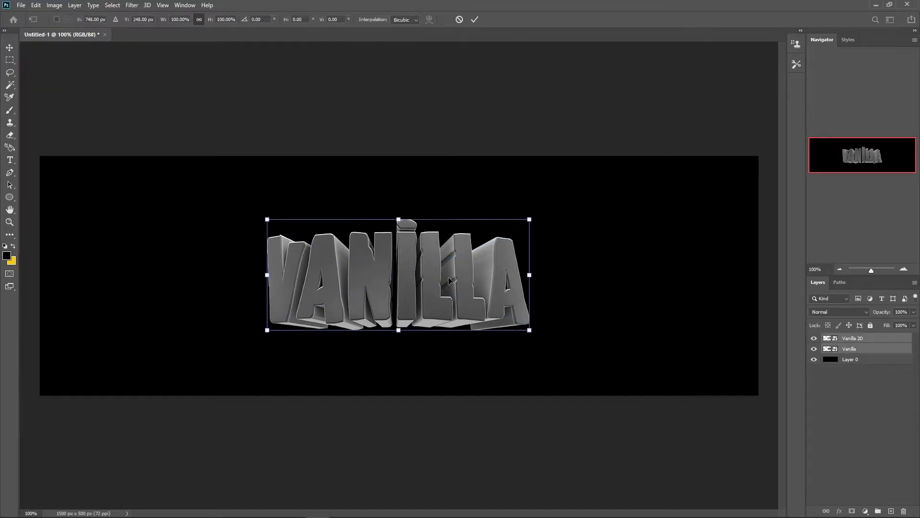
pyautogui.moveTo(396, 212); pyautogui.dragTo(411, 251)
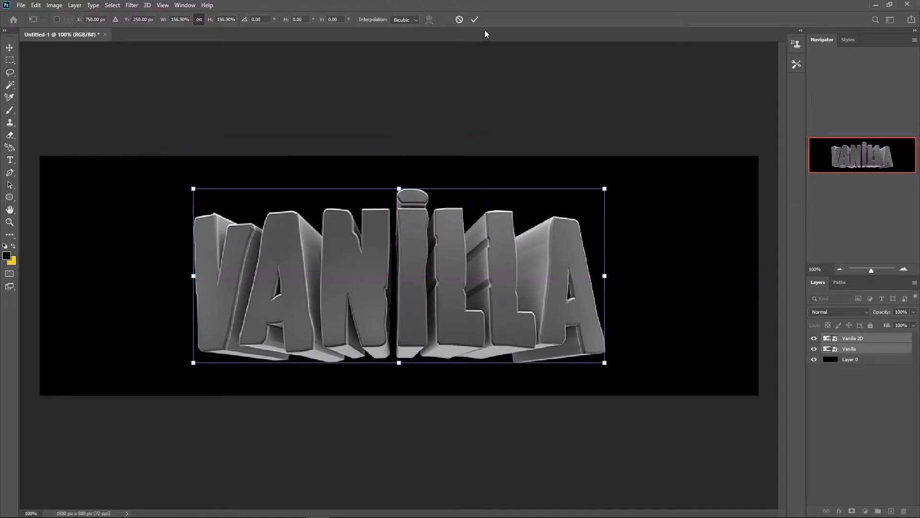
pyautogui.moveTo(399, 360); pyautogui.dragTo(400, 347)
pyautogui.moveTo(421, 206); pyautogui.dragTo(421, 213)
pyautogui.click(475, 20)
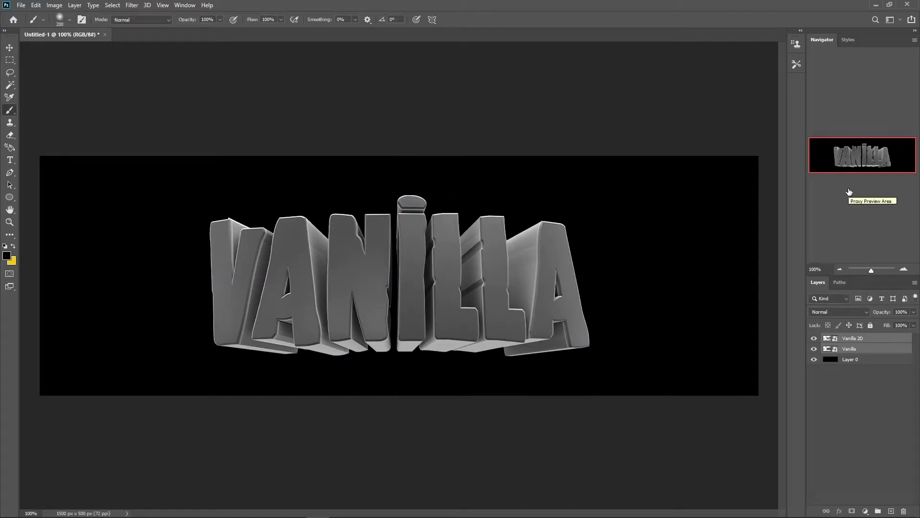
# Duplicate the Vanilla 2D layer and apply the dark teal style preset with Inner Glow and Color Overlay to the copy.
pyautogui.click(894, 342)
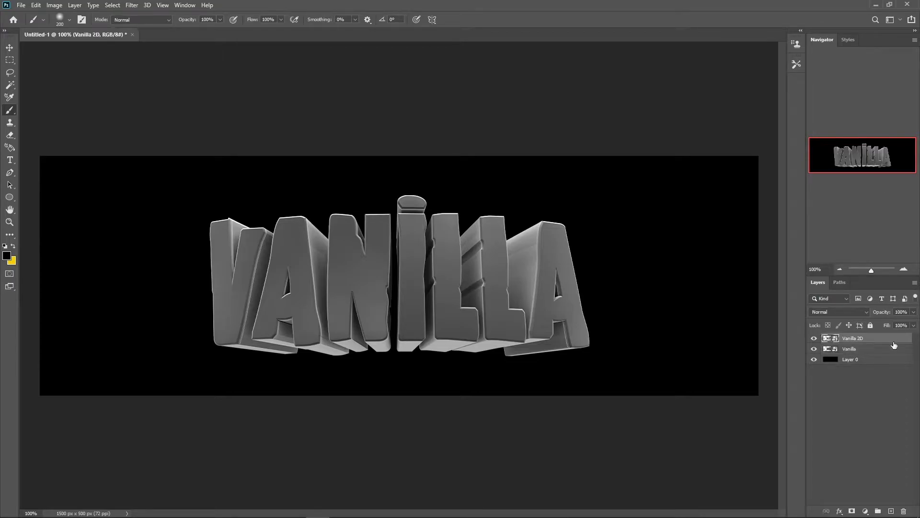
pyautogui.click(848, 40)
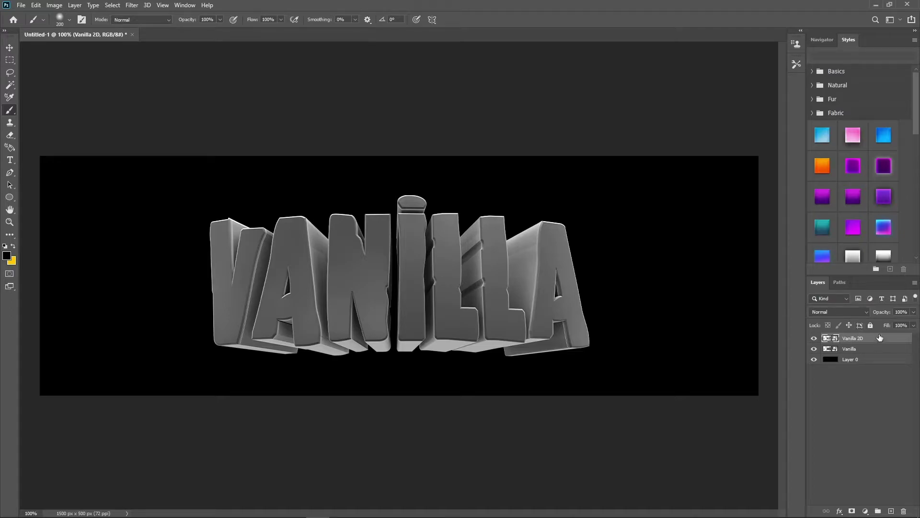
pyautogui.hotkey('ctrl', 'j')
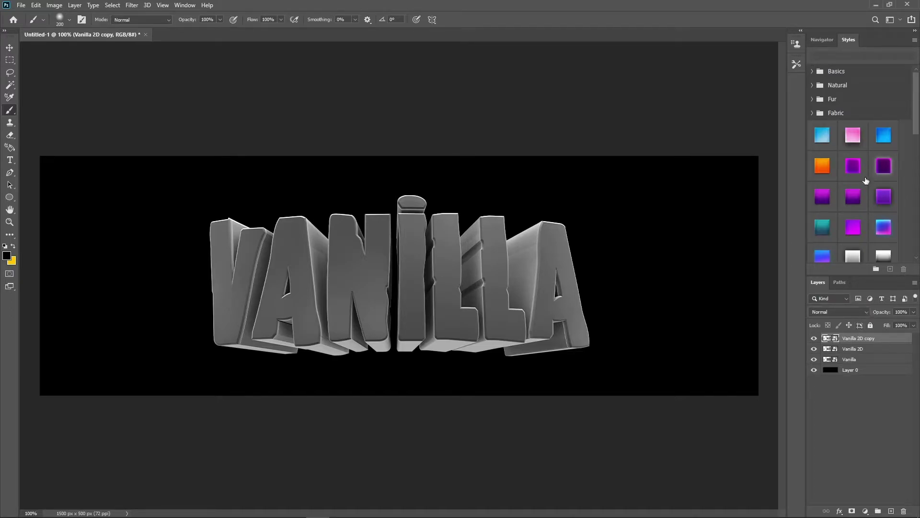
pyautogui.moveTo(919, 83); pyautogui.dragTo(919, 167)
pyautogui.click(854, 149)
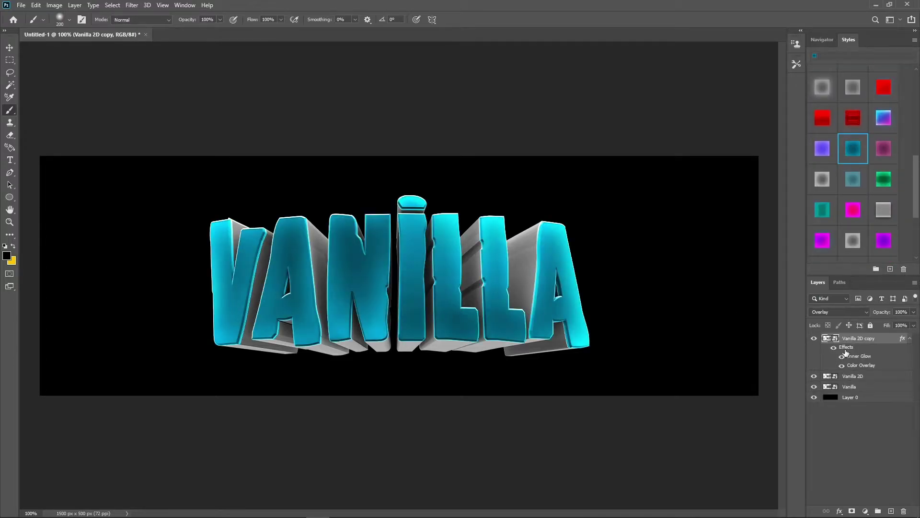
# Change the Color Overlay of the Vanilla 2D copy layer to blue 0078ff.
pyautogui.doubleClick(890, 356)
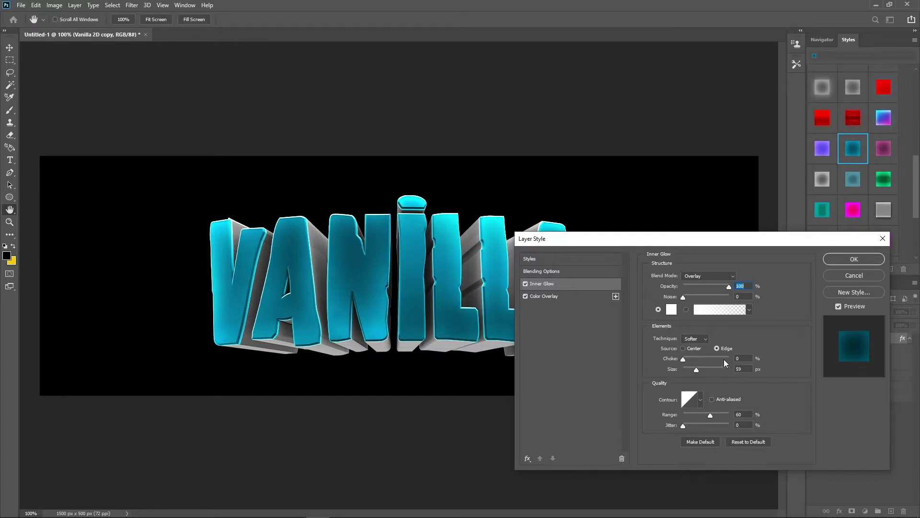
pyautogui.click(539, 297)
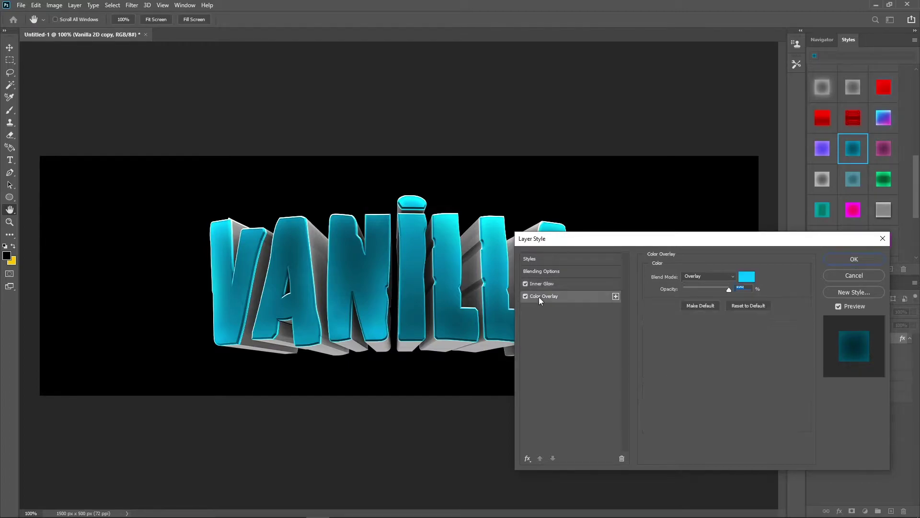
pyautogui.click(746, 277)
pyautogui.moveTo(572, 121); pyautogui.dragTo(575, 115)
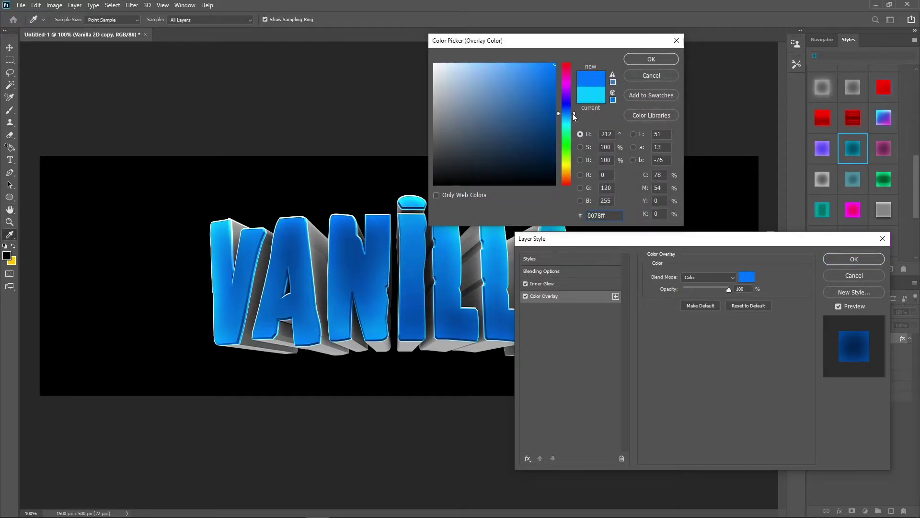
pyautogui.click(651, 59)
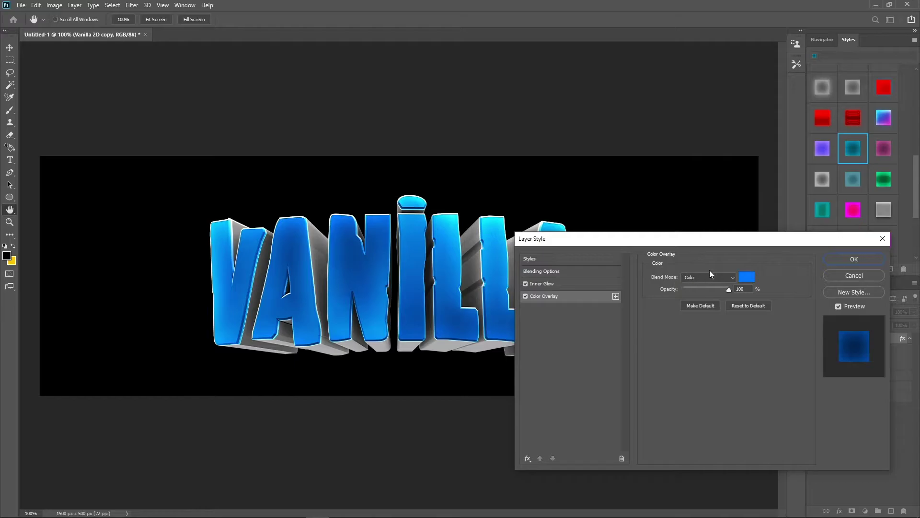
pyautogui.click(842, 259)
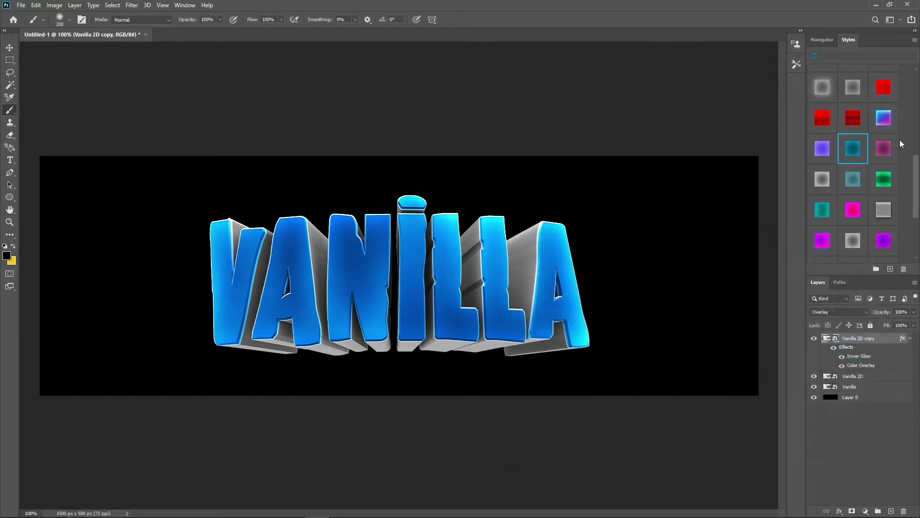
# Save the blue layer style of the Vanilla 2D copy layer as a new style preset.
pyautogui.click(870, 387)
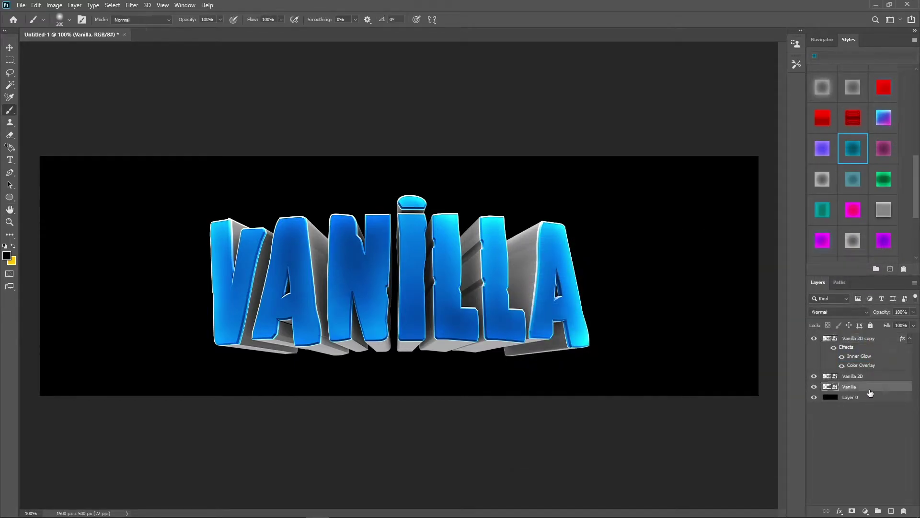
pyautogui.click(882, 346)
pyautogui.doubleClick(882, 346)
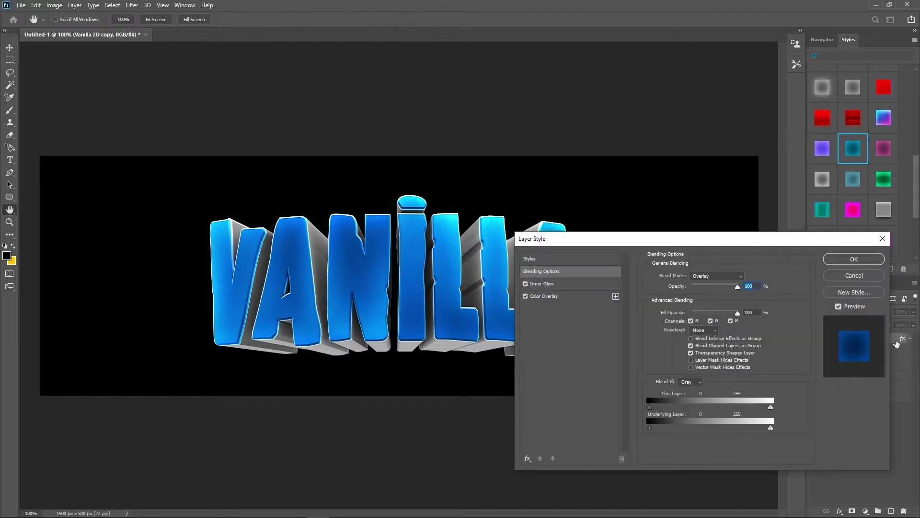
pyautogui.click(855, 292)
pyautogui.click(575, 158)
pyautogui.click(855, 259)
# Duplicate the Vanilla layer, close the Libraries panel, and apply the newly saved blue style preset to the copy.
pyautogui.click(894, 388)
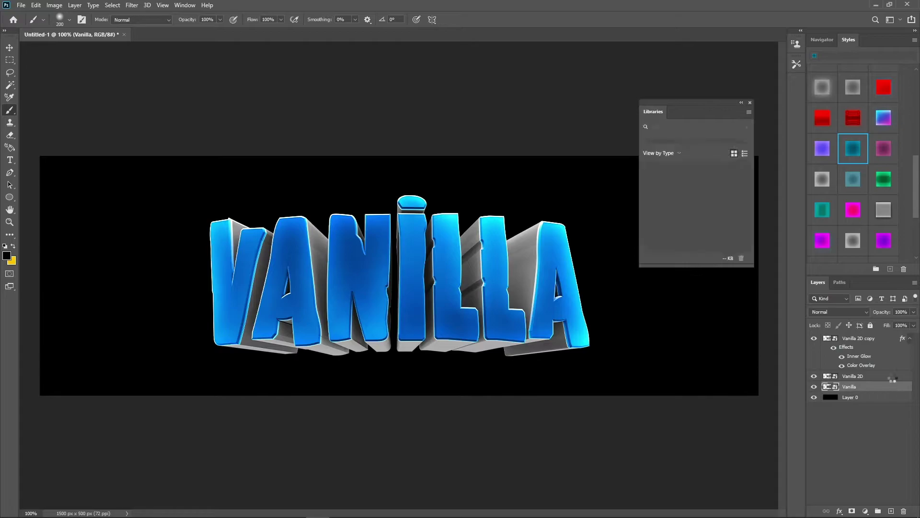
pyautogui.hotkey('ctrl', 'j')
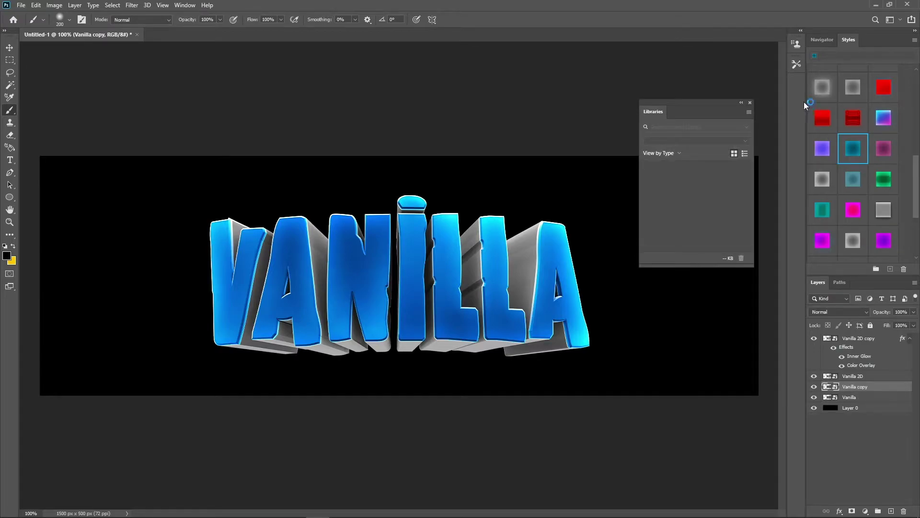
pyautogui.click(750, 104)
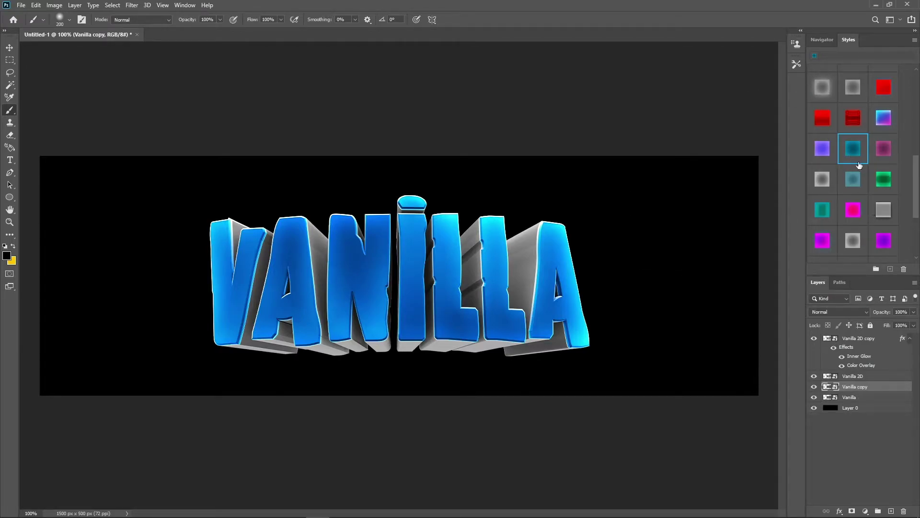
pyautogui.scroll(-4, 915, 178)
pyautogui.click(883, 247)
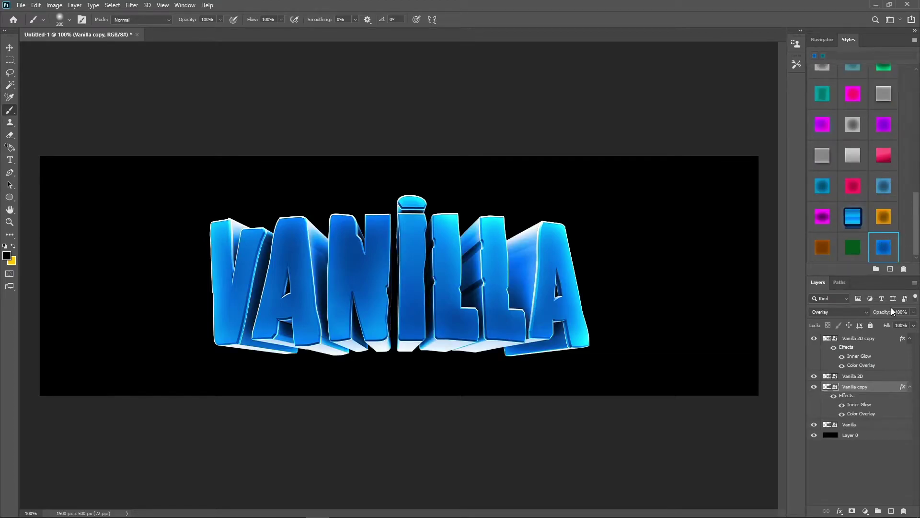
# Change the Color Overlay of the Vanilla copy layer to purple 6000ff.
pyautogui.doubleClick(882, 386)
pyautogui.moveTo(662, 240); pyautogui.dragTo(676, 20)
pyautogui.click(577, 68)
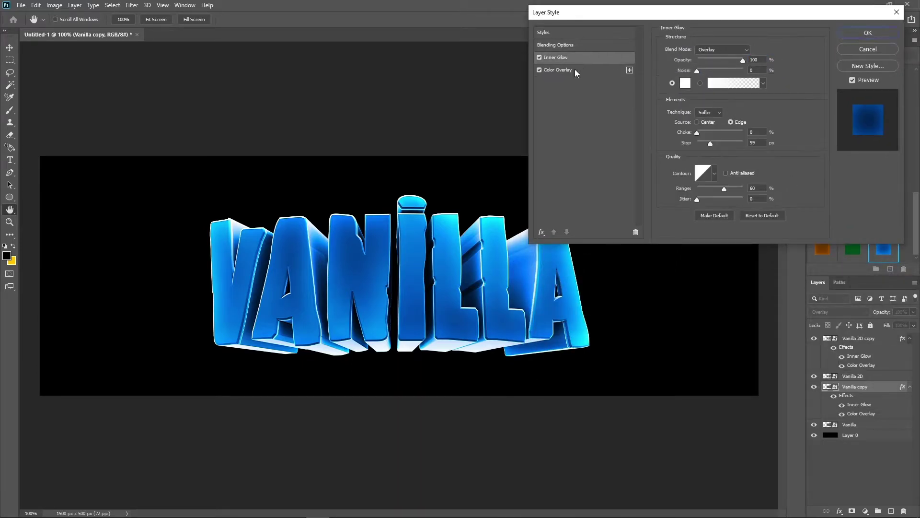
pyautogui.click(760, 50)
pyautogui.click(564, 91)
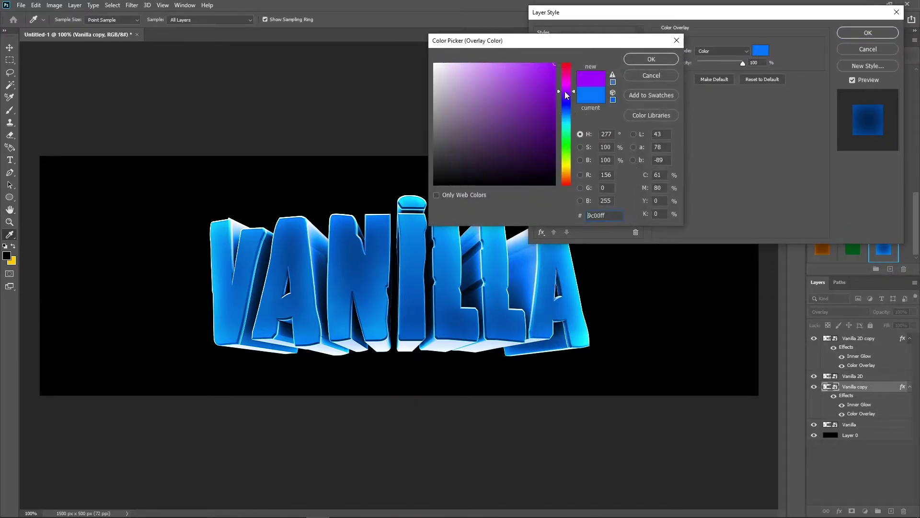
pyautogui.moveTo(563, 93)
pyautogui.mouseDown()
pyautogui.moveTo(570, 97)
pyautogui.moveTo(568, 87)
pyautogui.moveTo(564, 95)
pyautogui.mouseUp()
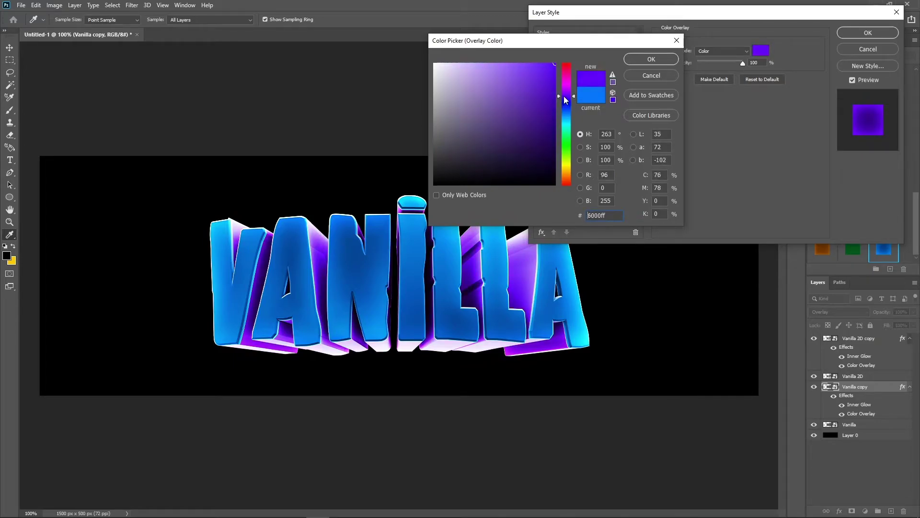
pyautogui.click(649, 57)
# Set the Vanilla copy layer's Inner Glow size to 8 px and range to 38%, and accept the layer style.
pyautogui.click(606, 58)
pyautogui.moveTo(711, 143); pyautogui.dragTo(700, 140)
pyautogui.moveTo(721, 187); pyautogui.dragTo(706, 188)
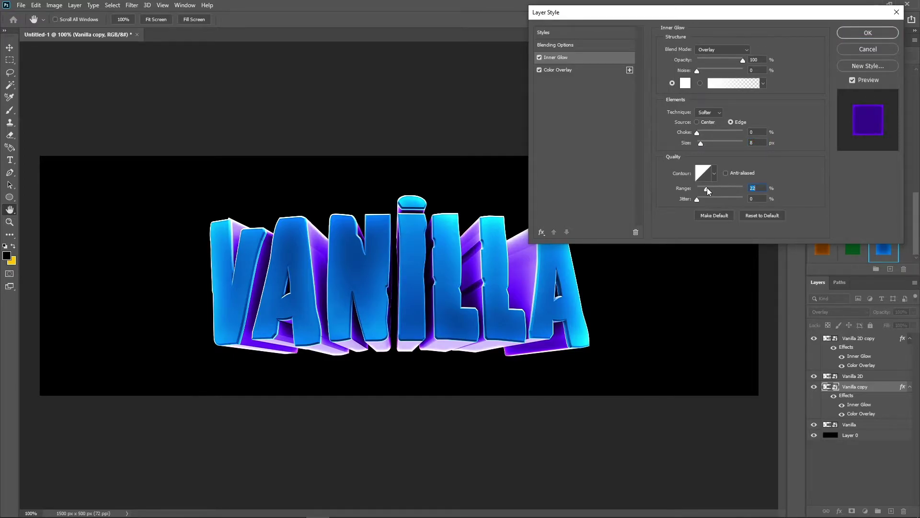
pyautogui.click(866, 35)
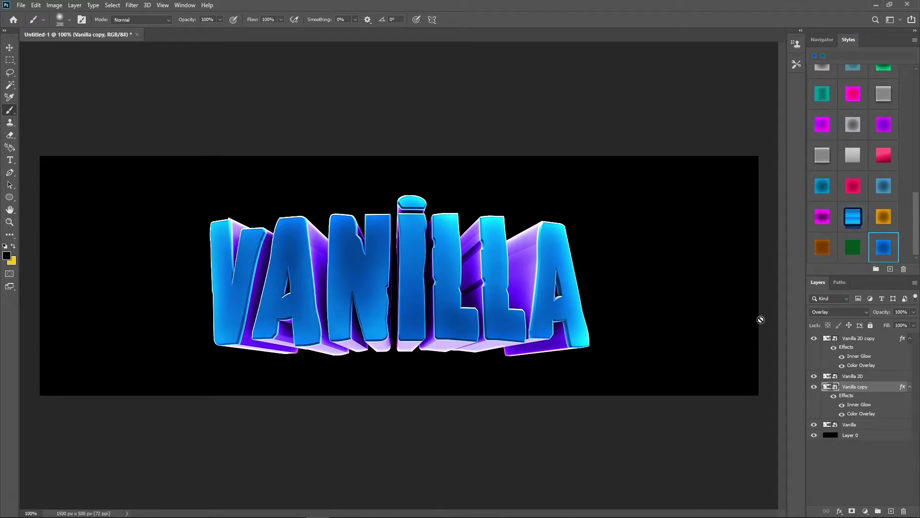
# Duplicate the Vanilla 2D layer and move the duplicate to the top of the layer stack.
pyautogui.click(869, 377)
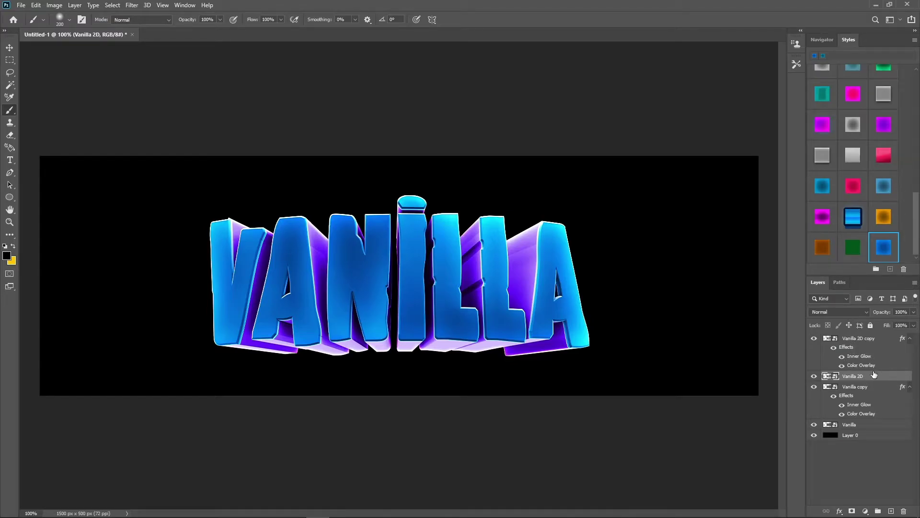
pyautogui.hotkey('ctrl', 'j')
pyautogui.moveTo(870, 377); pyautogui.dragTo(872, 338)
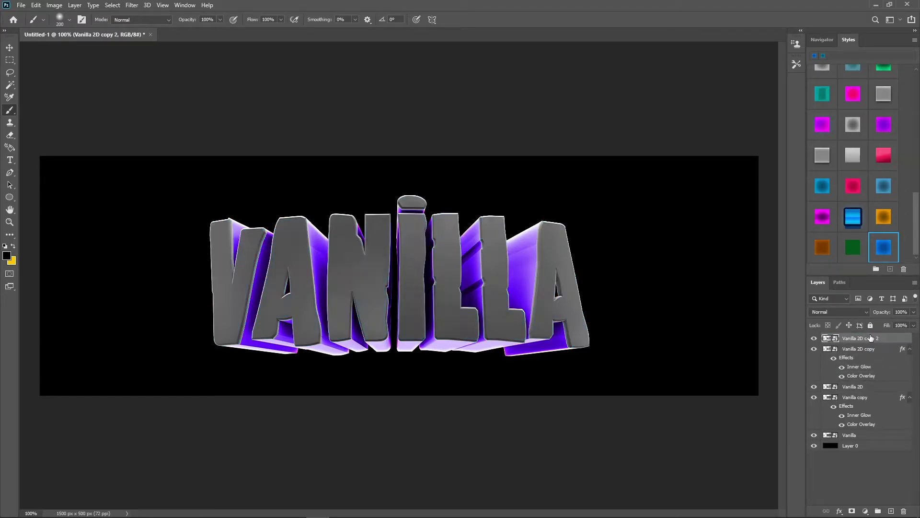
# Select the letter shapes of the Vanilla 2D copy 2 layer and contract the selection by 8 pixels.
pyautogui.keyDown('ctrl'); pyautogui.click(833, 341); pyautogui.keyUp('ctrl')
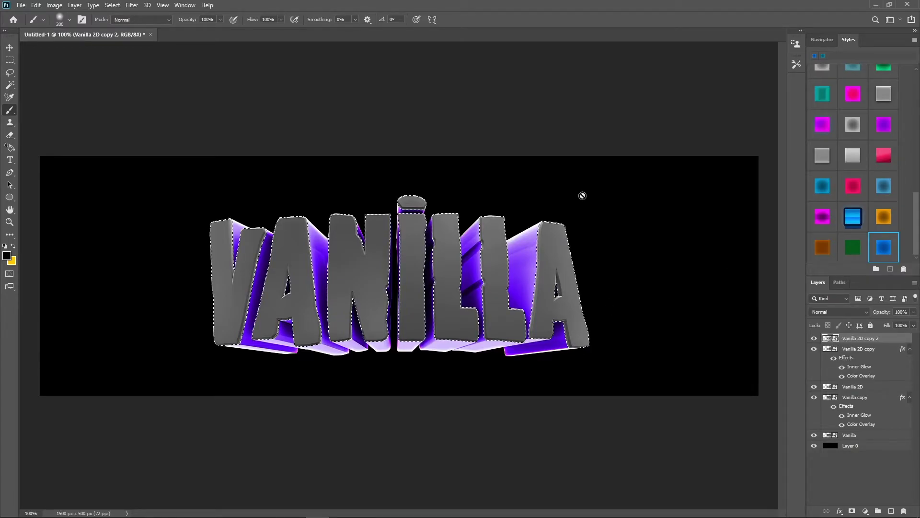
pyautogui.click(115, 6)
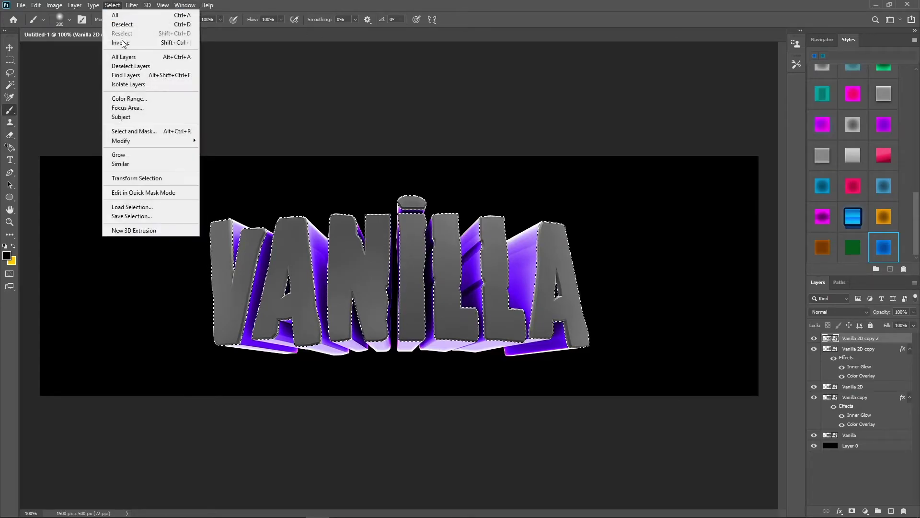
pyautogui.moveTo(146, 142)
pyautogui.click(216, 168)
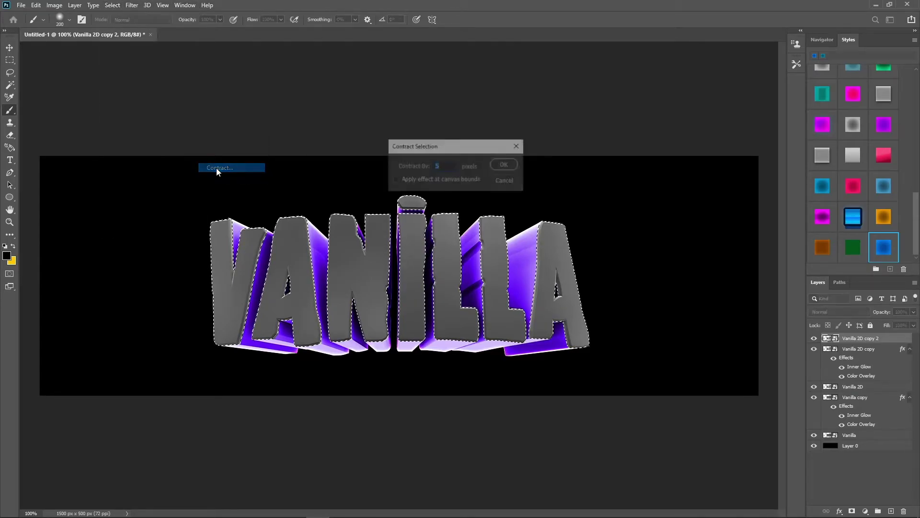
pyautogui.press('BackSpace')
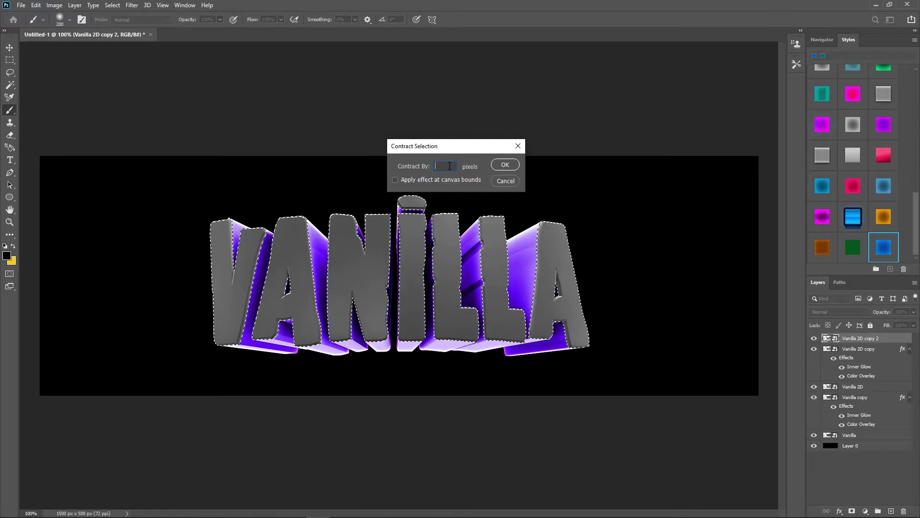
pyautogui.write('8')
pyautogui.press('Return')
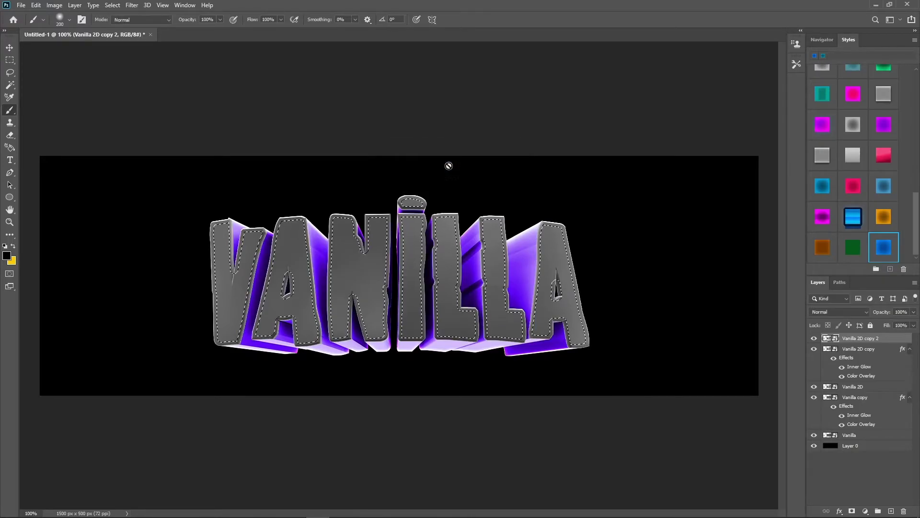
# Rasterize the Vanilla 2D copy 2 layer and delete the selected letter interiors so only an outline is left, clearing the selection.
pyautogui.press('Delete')
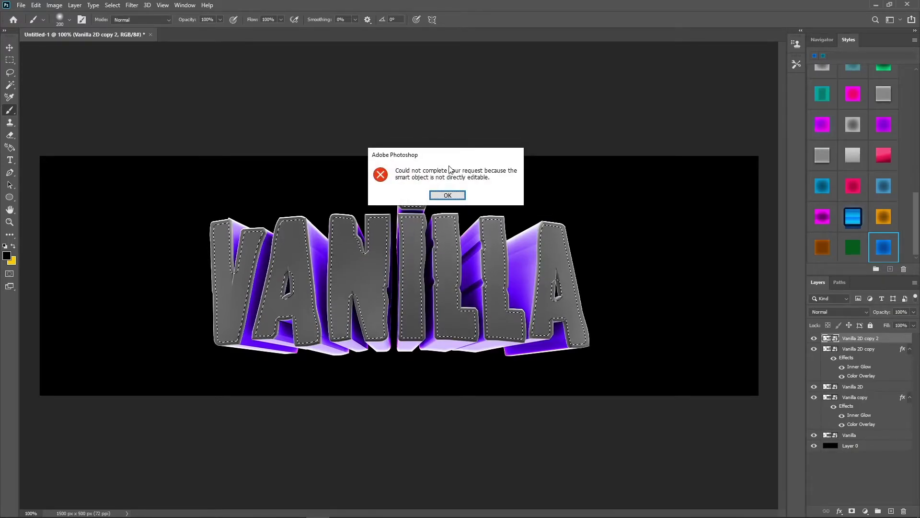
pyautogui.click(447, 195)
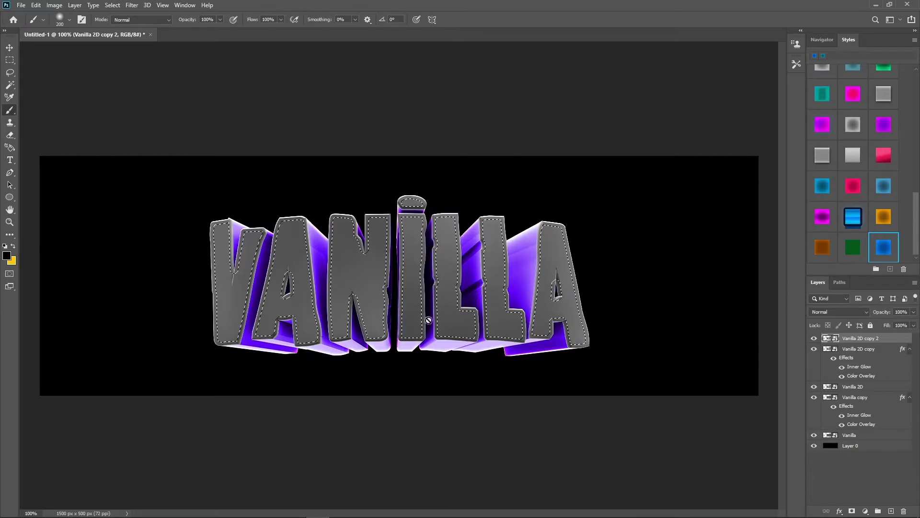
pyautogui.rightClick(904, 341)
pyautogui.press('Escape')
pyautogui.rightClick(897, 342)
pyautogui.click(806, 278)
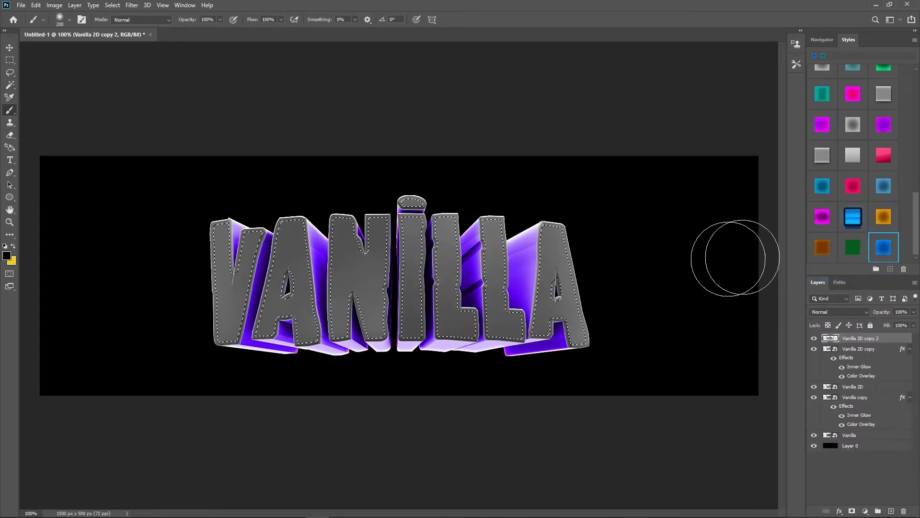
pyautogui.press('Delete')
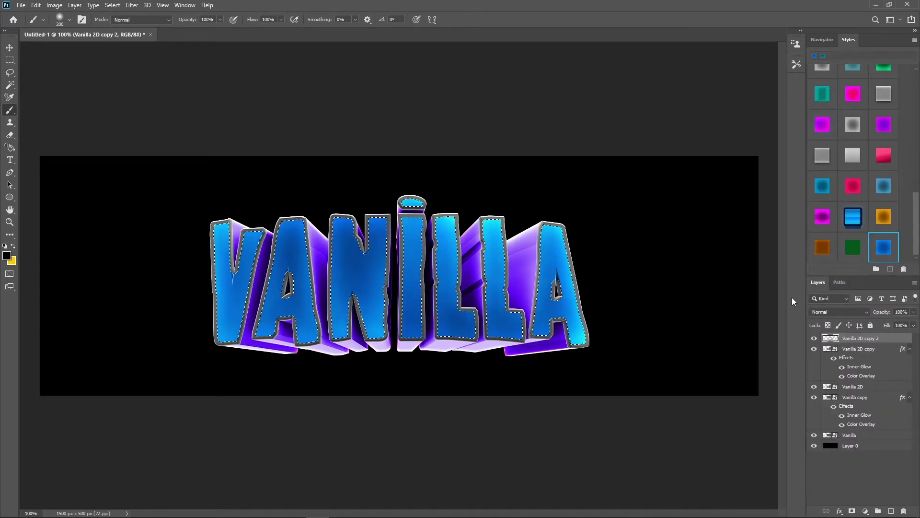
pyautogui.hotkey('ctrl', 'd')
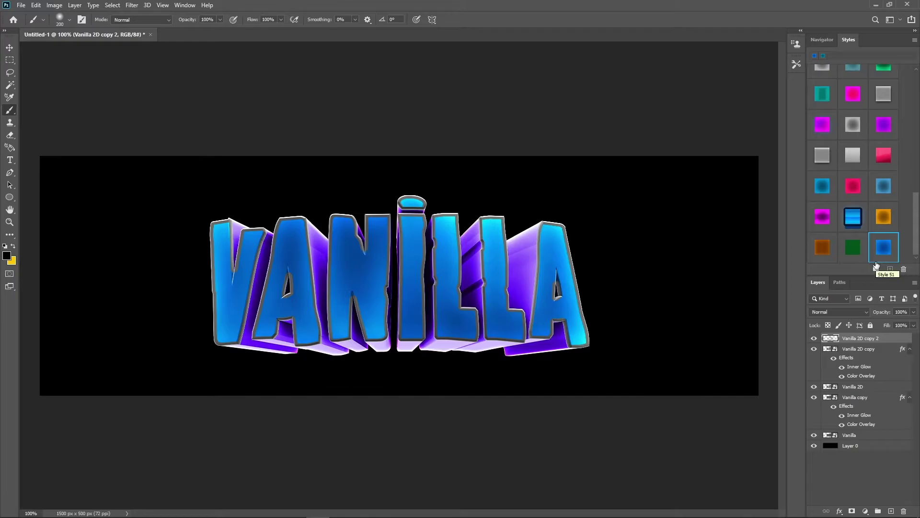
# Save the purple layer style of the Vanilla copy layer as a new style preset.
pyautogui.doubleClick(877, 415)
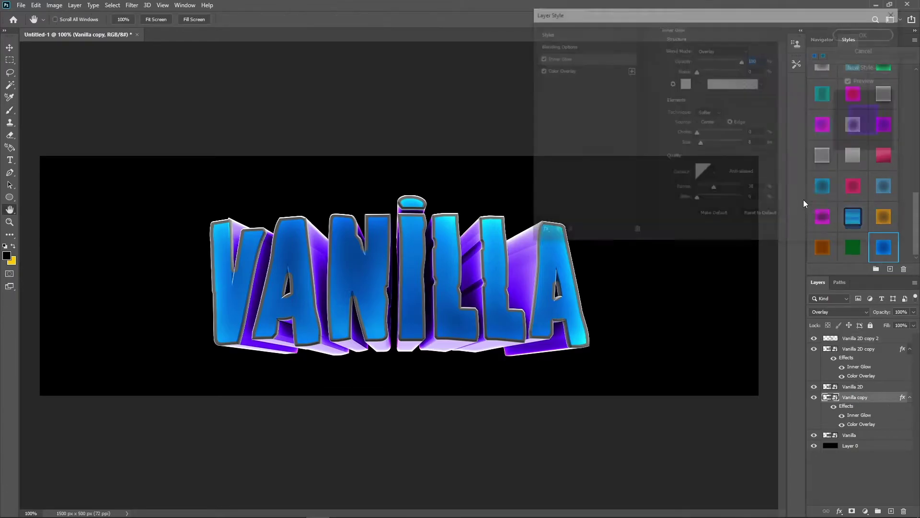
pyautogui.click(854, 65)
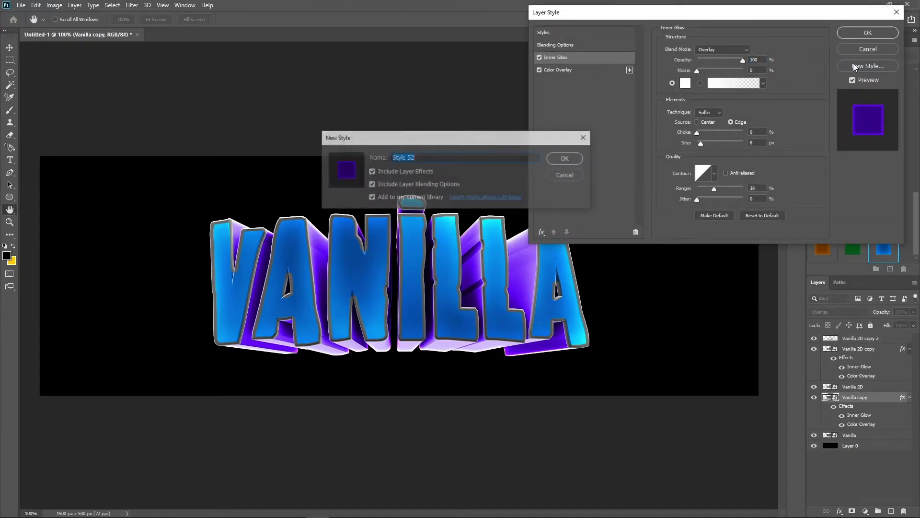
pyautogui.click(546, 174)
pyautogui.click(844, 35)
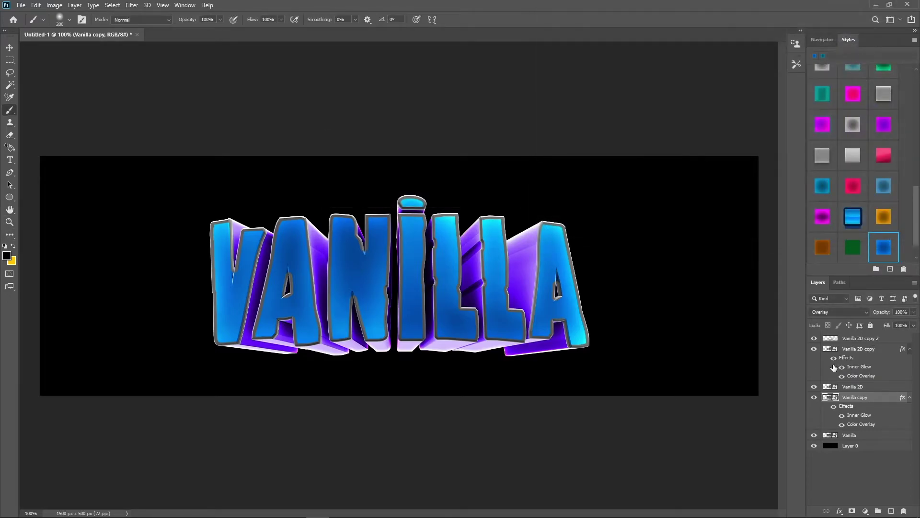
# Apply the newly saved purple style preset to the Vanilla 2D copy 2 outline layer and set its blend mode to Normal.
pyautogui.click(891, 339)
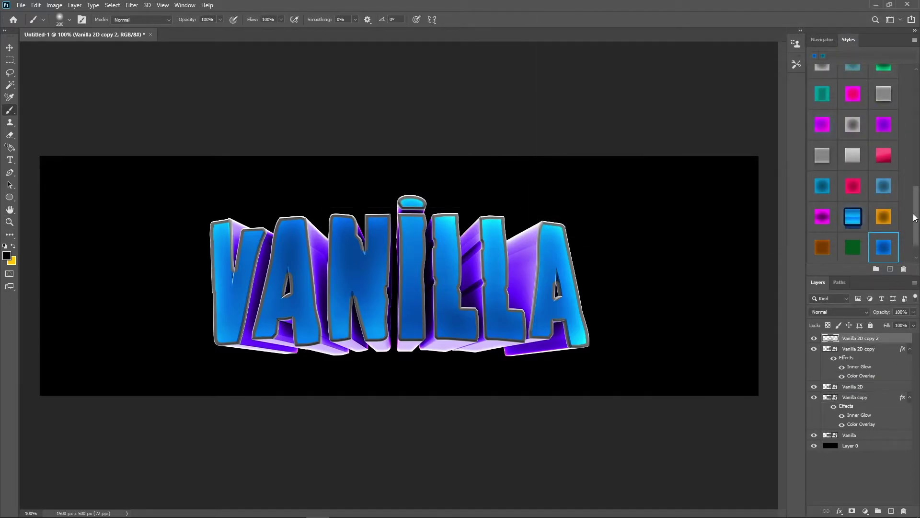
pyautogui.moveTo(914, 219); pyautogui.dragTo(917, 248)
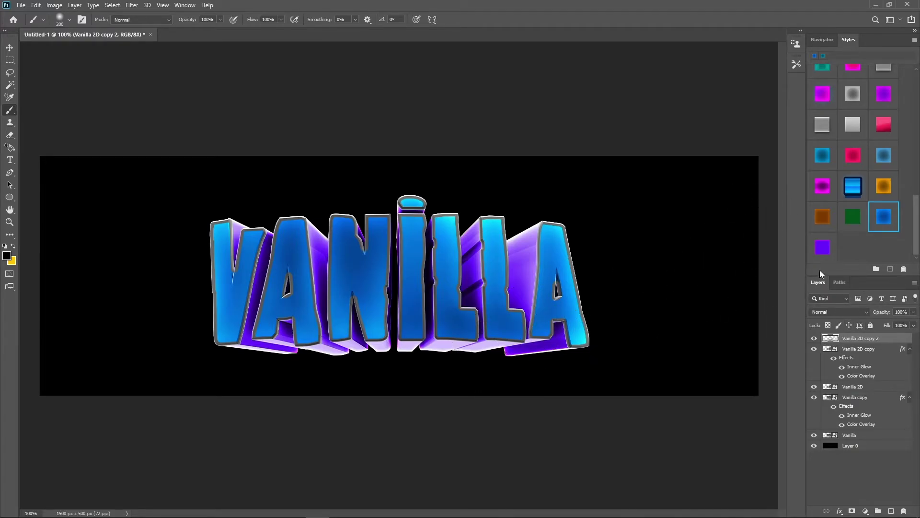
pyautogui.click(823, 247)
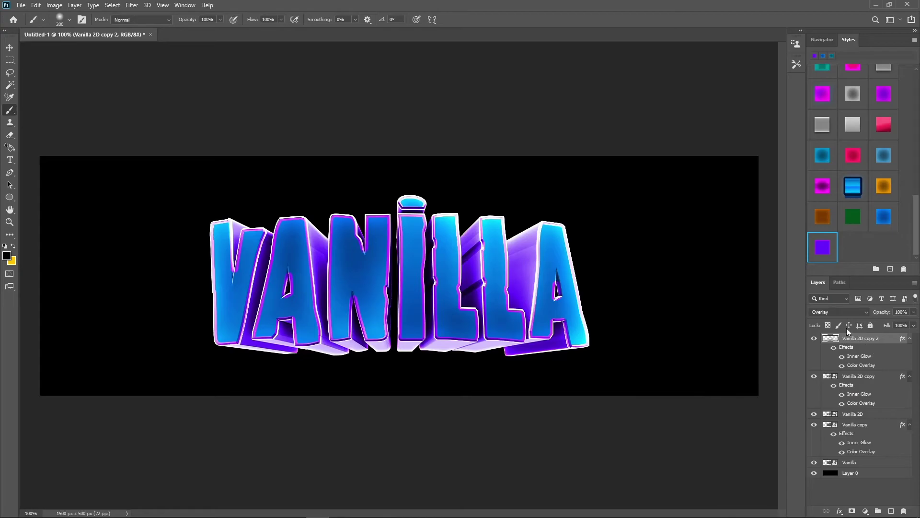
pyautogui.click(827, 312)
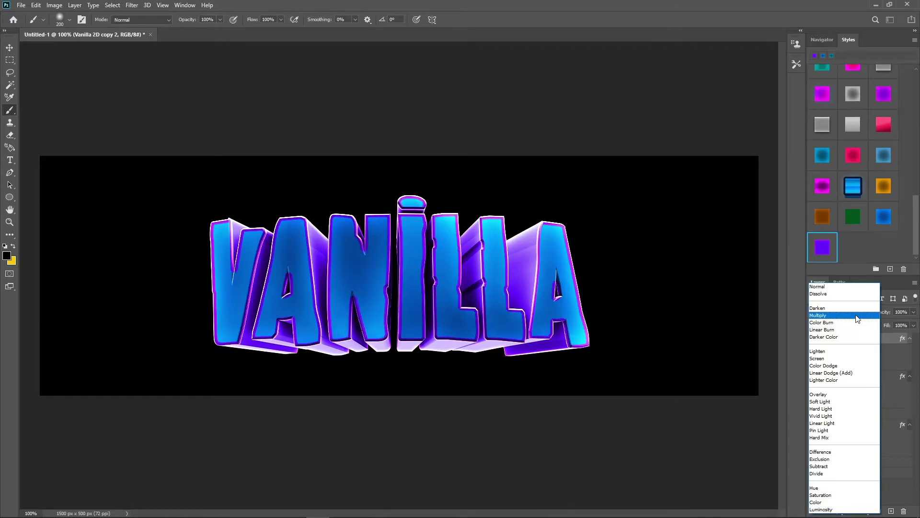
pyautogui.click(863, 289)
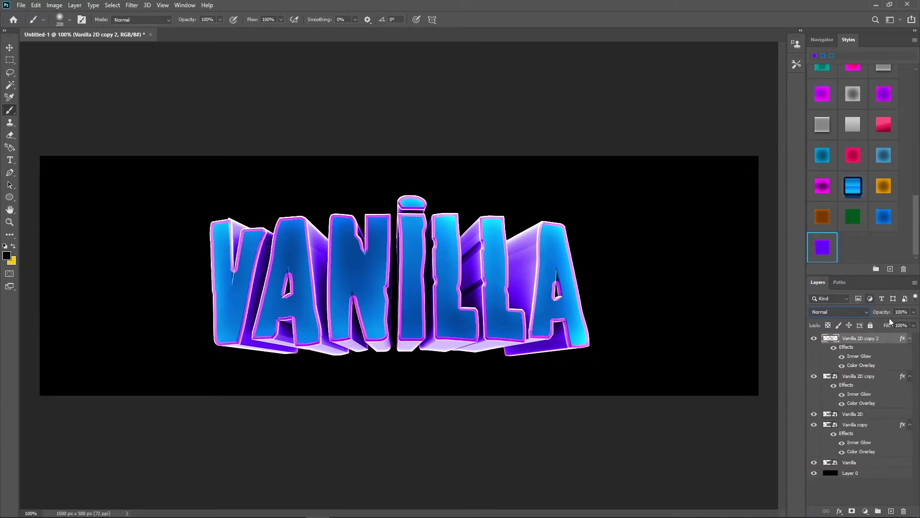
# Adjust the Inner Glow of the Vanilla 2D copy 2 layer to choke 2%, size 3 px and range 19%.
pyautogui.doubleClick(886, 346)
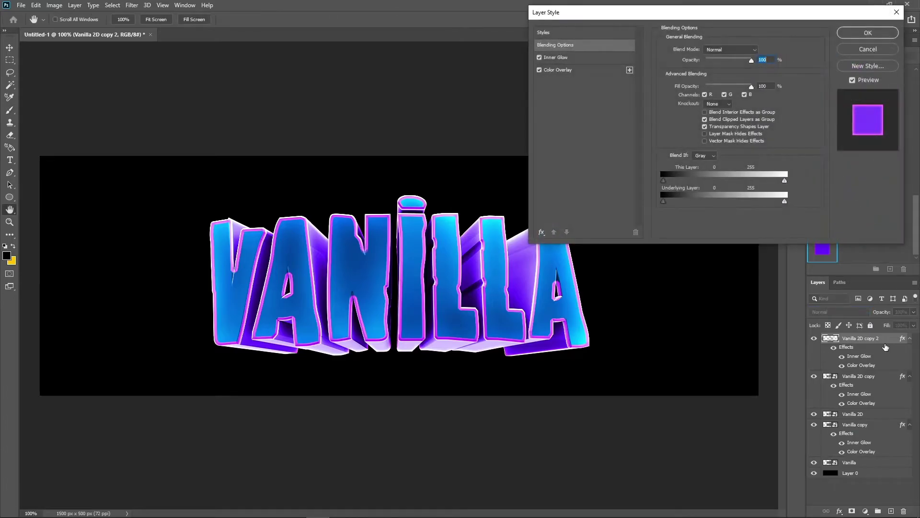
pyautogui.click(571, 70)
pyautogui.click(561, 58)
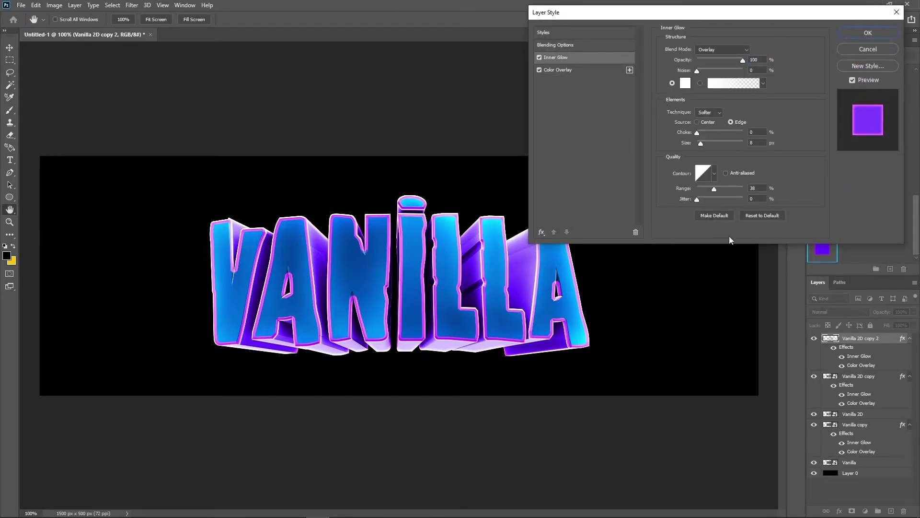
pyautogui.moveTo(701, 143)
pyautogui.mouseDown()
pyautogui.moveTo(692, 149)
pyautogui.moveTo(700, 146)
pyautogui.mouseUp()
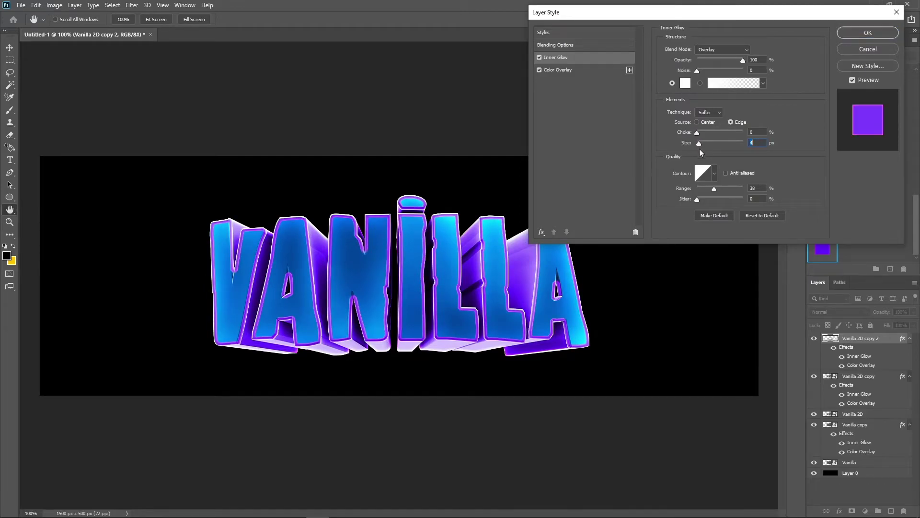
pyautogui.moveTo(715, 186); pyautogui.dragTo(705, 182)
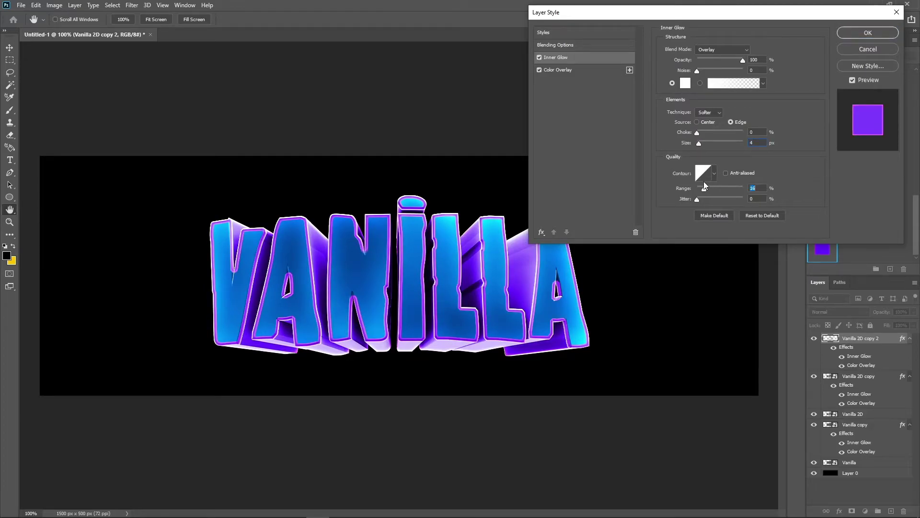
pyautogui.moveTo(699, 143); pyautogui.dragTo(698, 144)
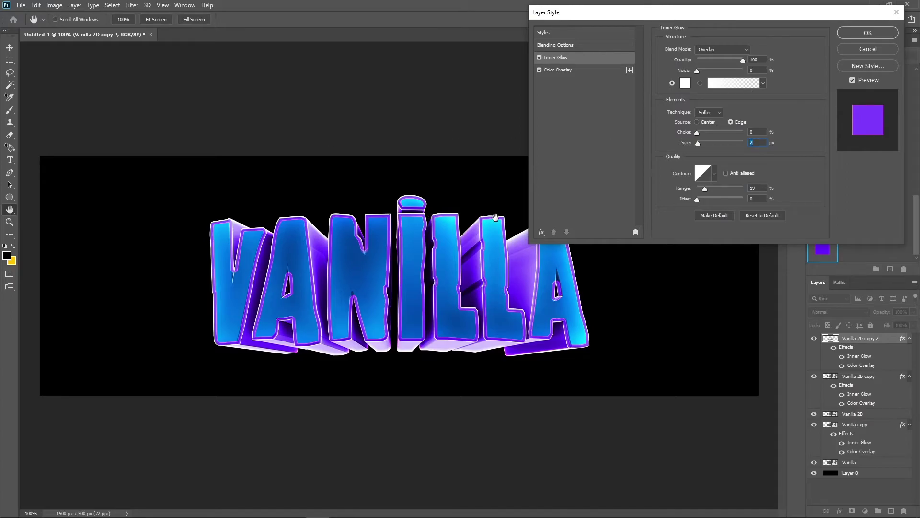
pyautogui.moveTo(698, 139); pyautogui.dragTo(698, 142)
pyautogui.click(700, 131)
pyautogui.moveTo(701, 133); pyautogui.dragTo(699, 141)
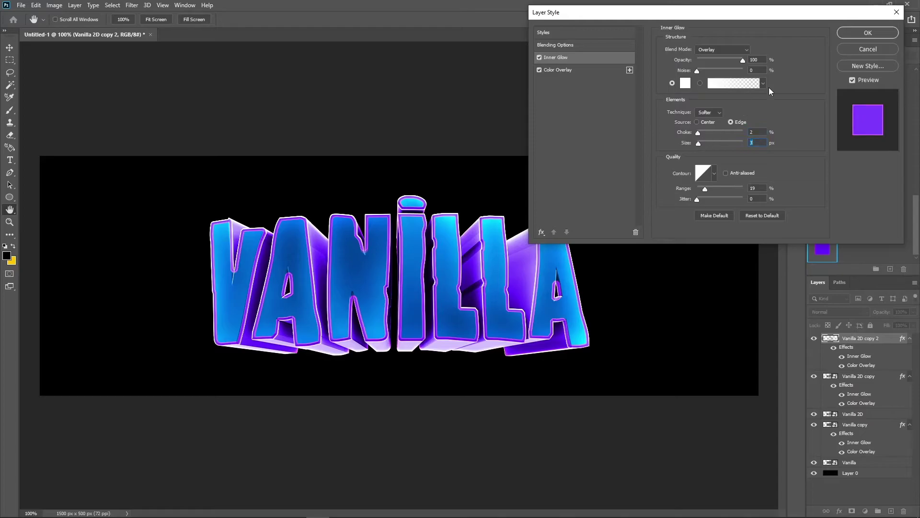
pyautogui.click(870, 34)
pyautogui.press('b')
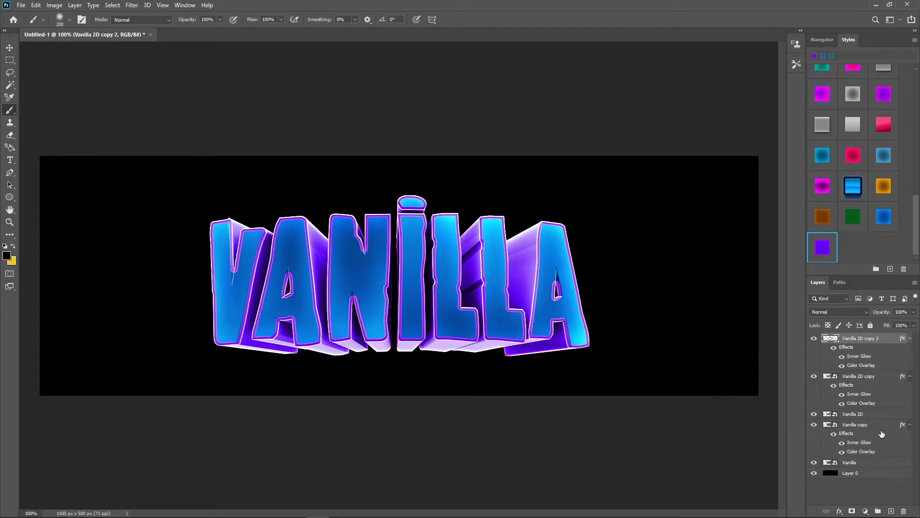
# Add a black Inner Shadow to the Vanilla 2D layer in Normal mode with 100% opacity, 76° angle, 9 px distance, 19% choke and 21 px size.
pyautogui.doubleClick(878, 415)
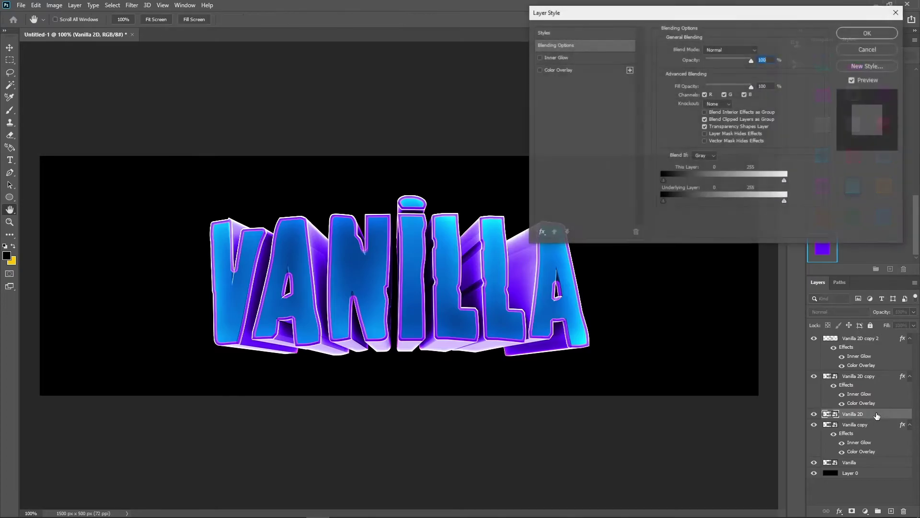
pyautogui.moveTo(593, 20); pyautogui.dragTo(649, 16)
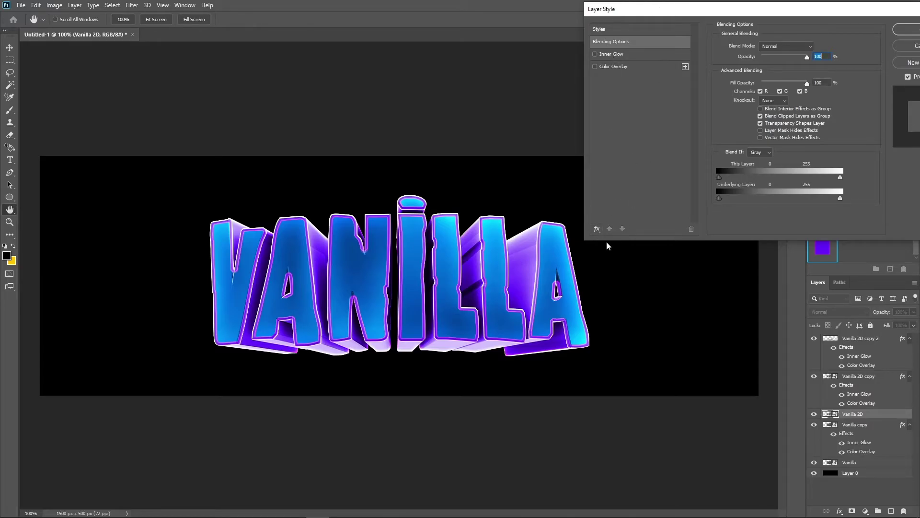
pyautogui.click(597, 228)
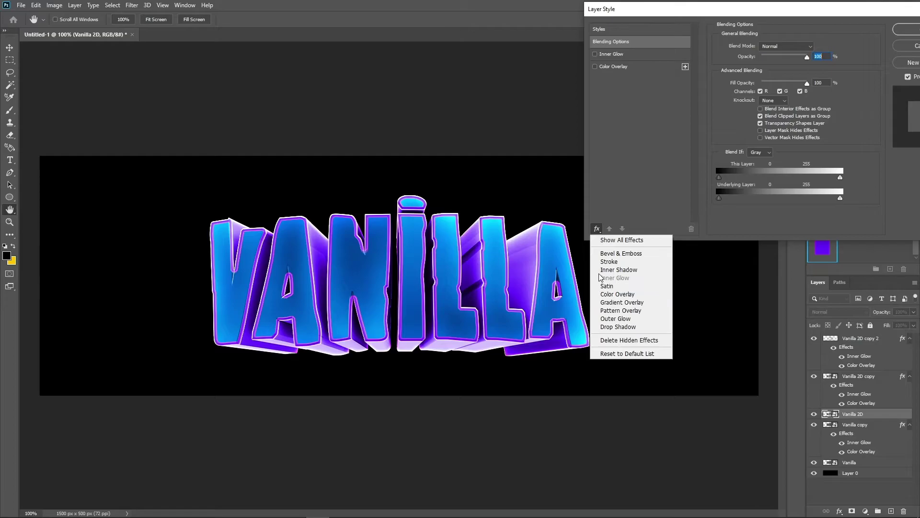
pyautogui.click(614, 269)
pyautogui.click(776, 48)
pyautogui.click(770, 60)
pyautogui.moveTo(756, 91); pyautogui.dragTo(759, 89)
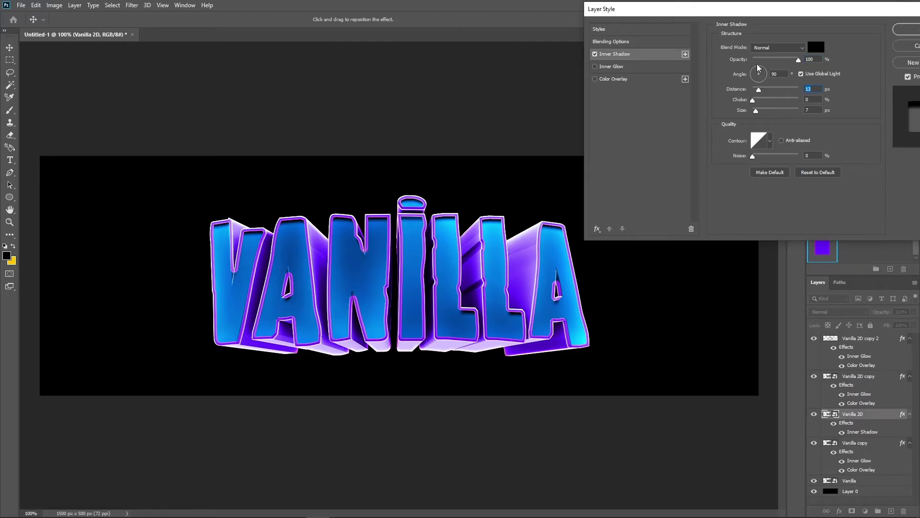
pyautogui.hotkey('shift', 'Tab')
pyautogui.moveTo(759, 90); pyautogui.dragTo(760, 90)
pyautogui.moveTo(754, 101)
pyautogui.mouseDown()
pyautogui.moveTo(770, 98)
pyautogui.moveTo(756, 103)
pyautogui.moveTo(777, 115)
pyautogui.moveTo(762, 118)
pyautogui.moveTo(758, 89)
pyautogui.moveTo(761, 112)
pyautogui.mouseUp()
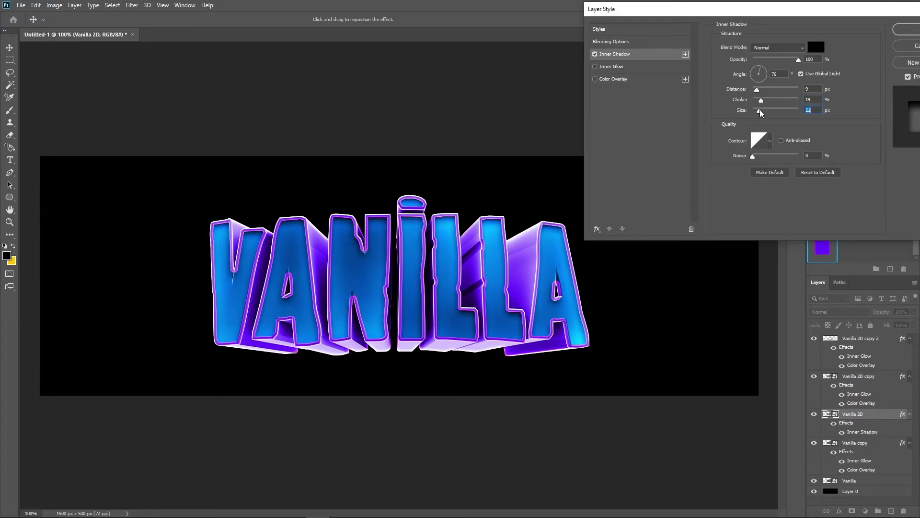
pyautogui.click(913, 33)
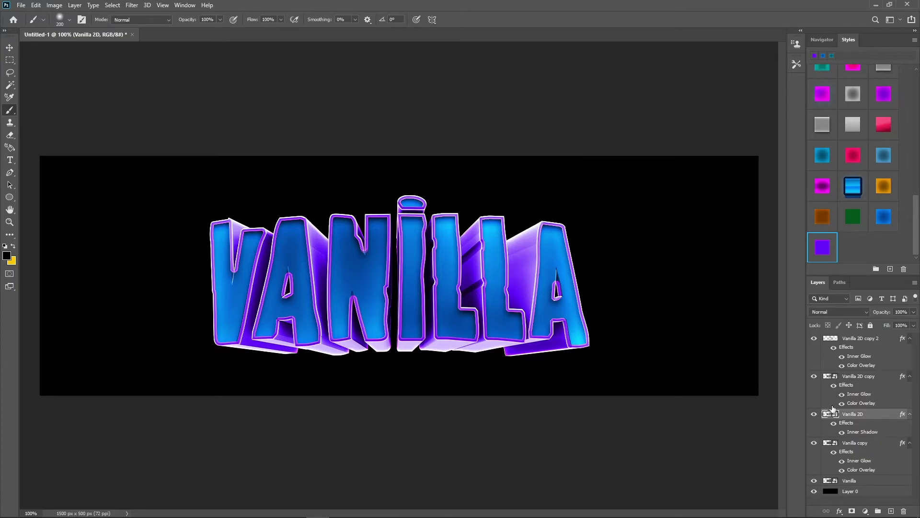
# Create a new layer above Vanilla 2D and clip it to that layer.
pyautogui.click(892, 511)
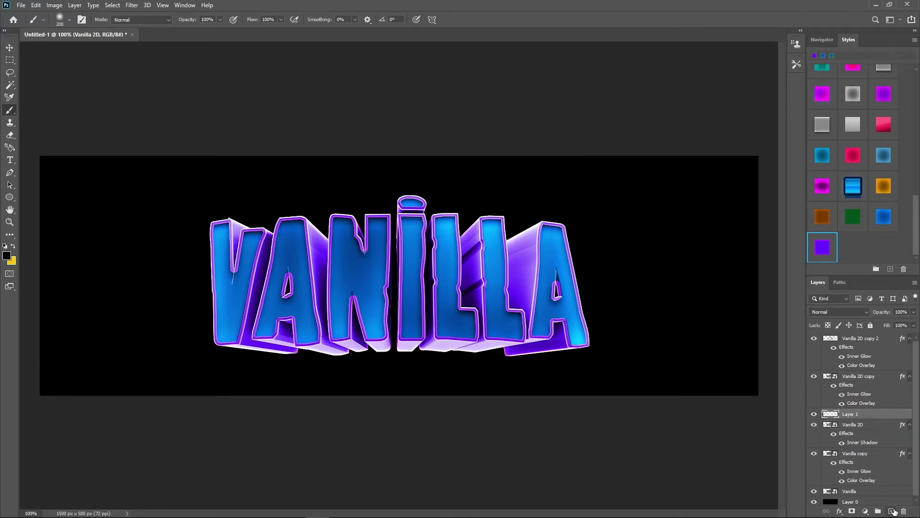
pyautogui.rightClick(893, 413)
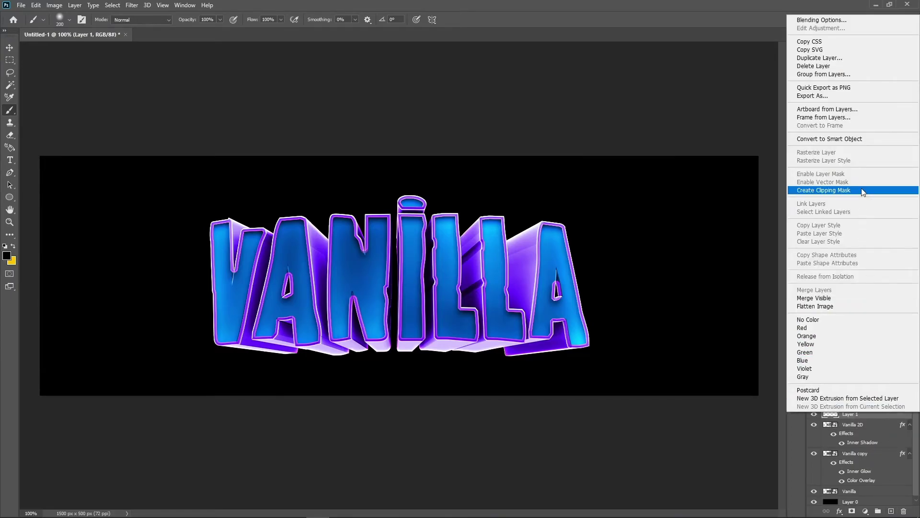
pyautogui.click(846, 190)
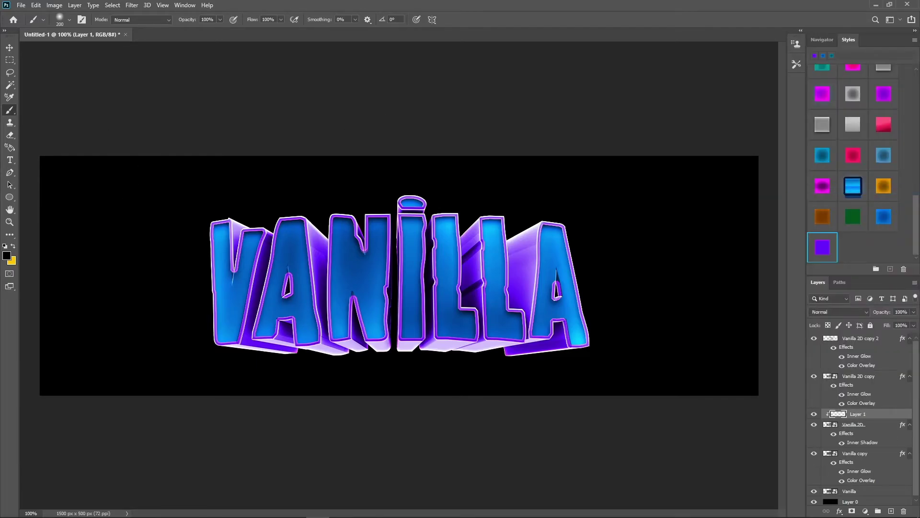
# Paint soft white (ffffff) highlights over the middle of the V, both As, the N and both Ls on Layer 1 with a large brush.
pyautogui.click(6, 256)
pyautogui.write('ffffff')
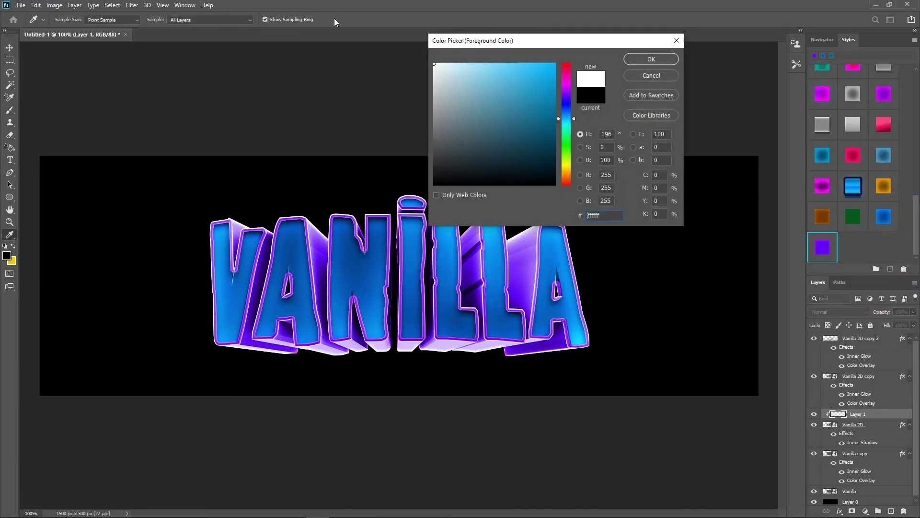
pyautogui.click(653, 60)
pyautogui.press('b')
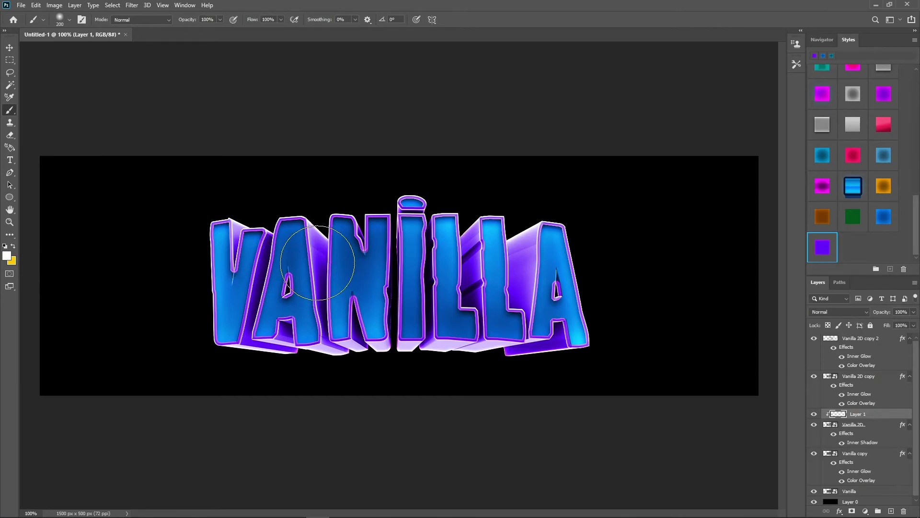
pyautogui.press(']')
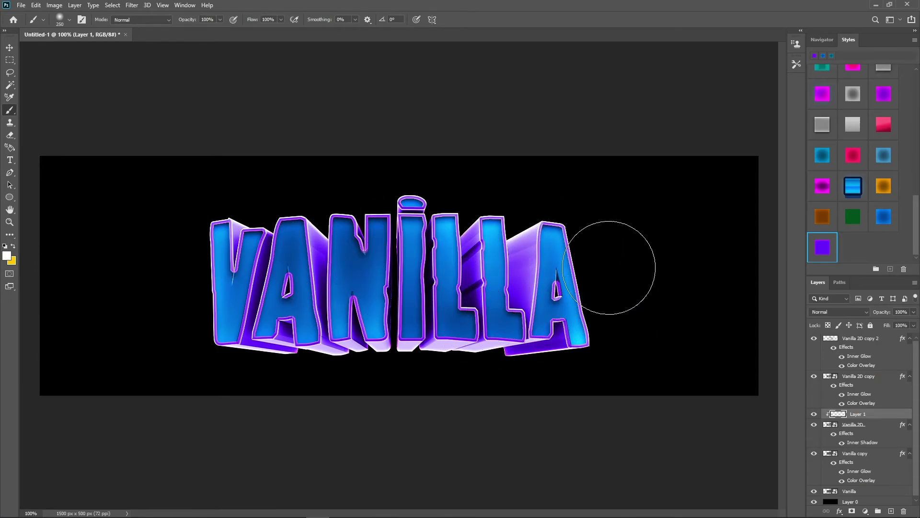
pyautogui.moveTo(181, 284); pyautogui.dragTo(175, 302)
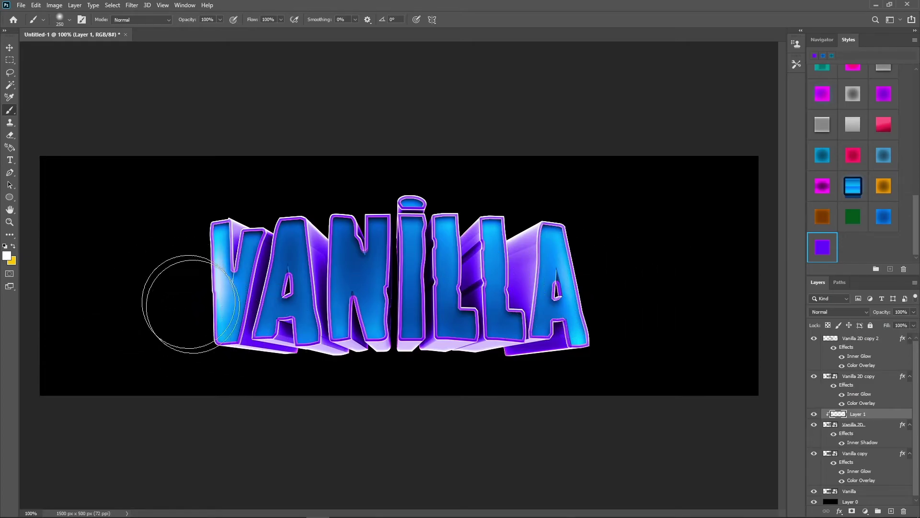
pyautogui.click(353, 288)
pyautogui.hotkey('ctrl', 'z')
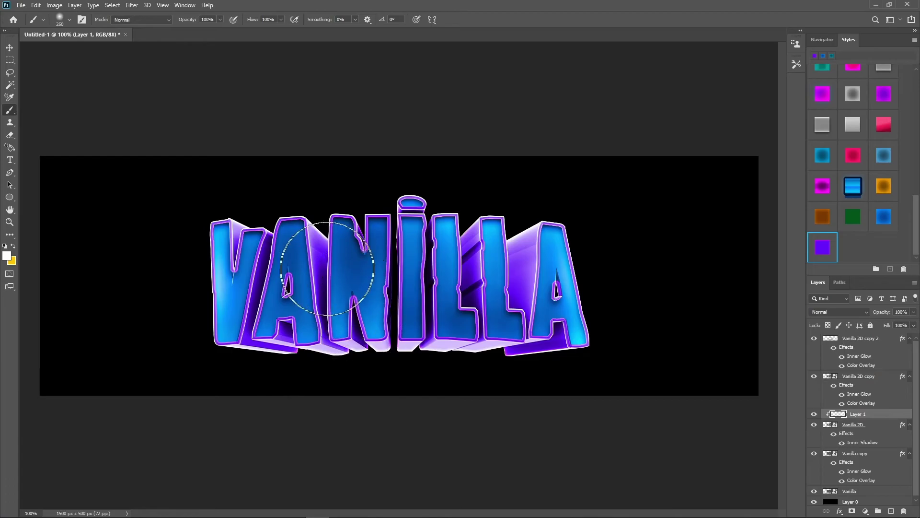
pyautogui.click(356, 277)
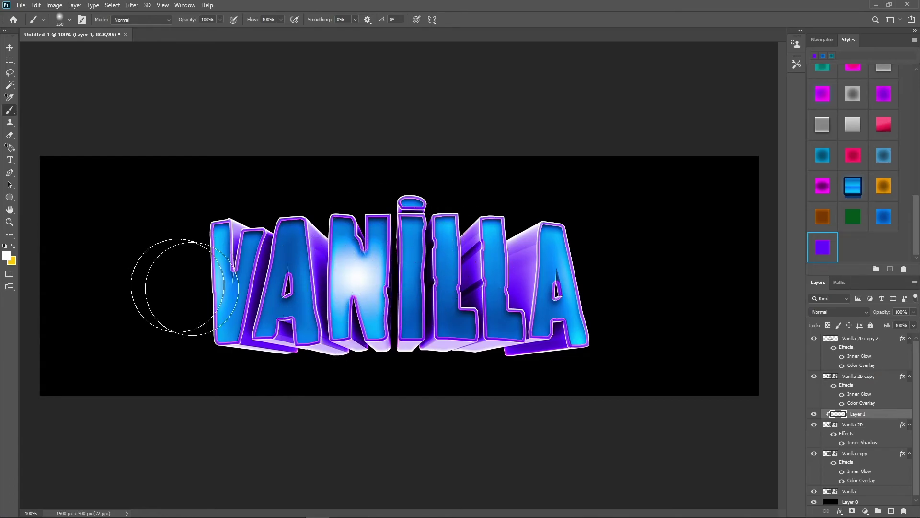
pyautogui.click(474, 283)
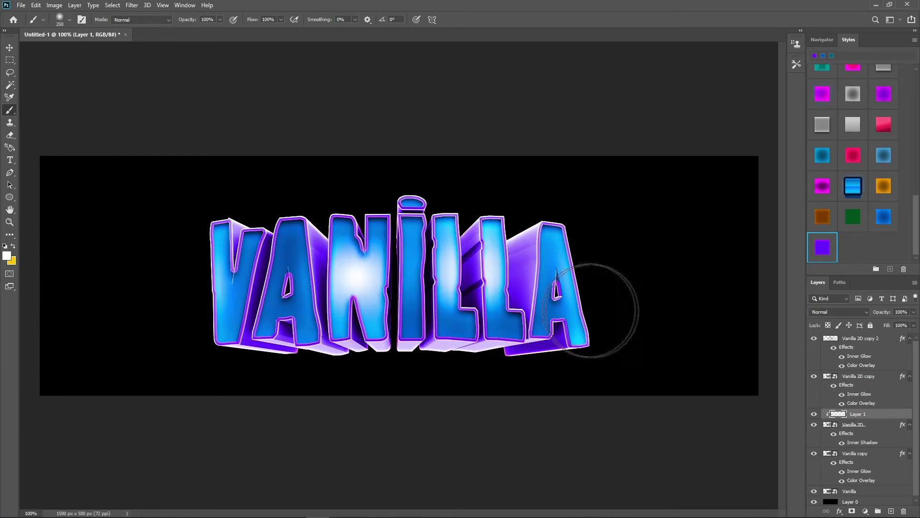
pyautogui.click(276, 283)
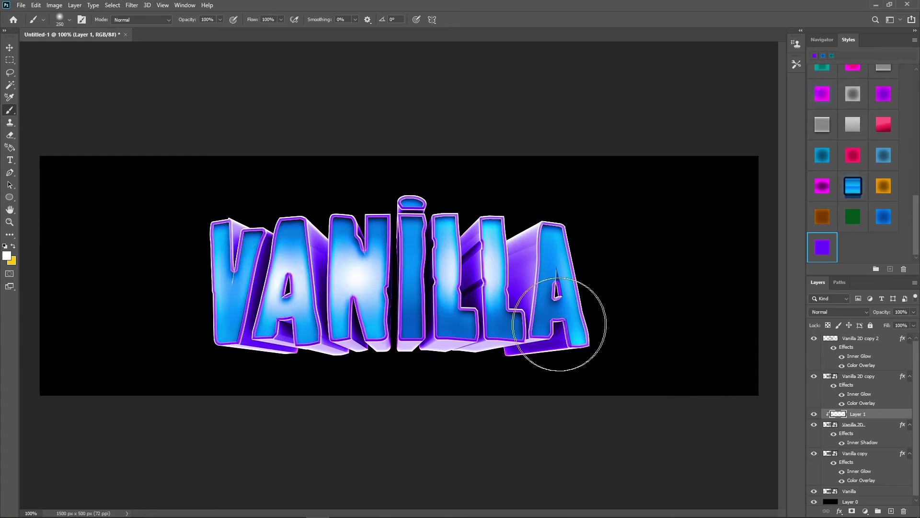
pyautogui.press('[')
pyautogui.press('[')
pyautogui.click(564, 286)
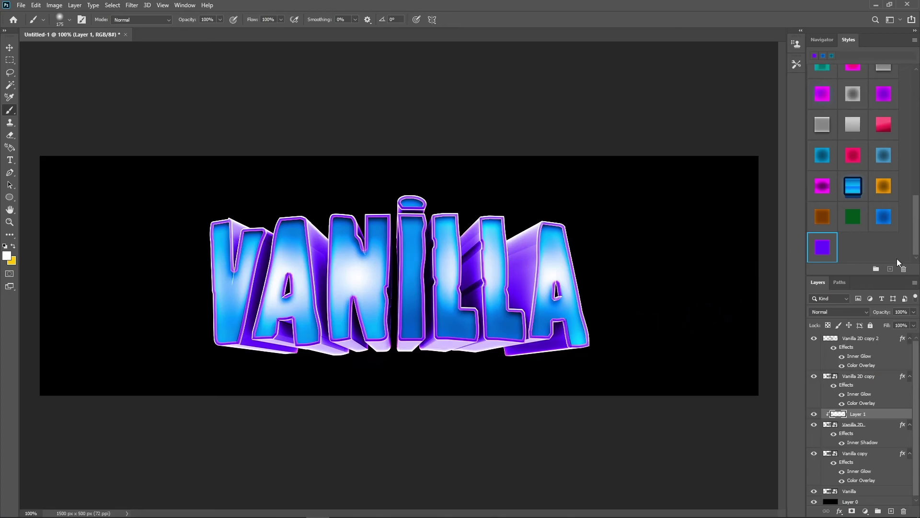
# Soften the white highlights across the letters using the Eraser with a 150 px soft tip at 34% opacity.
pyautogui.click(10, 135)
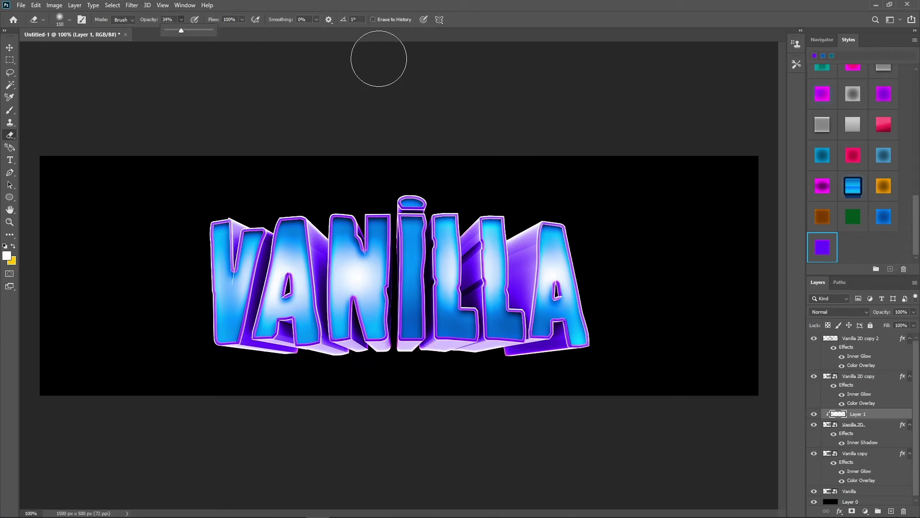
pyautogui.click(541, 43)
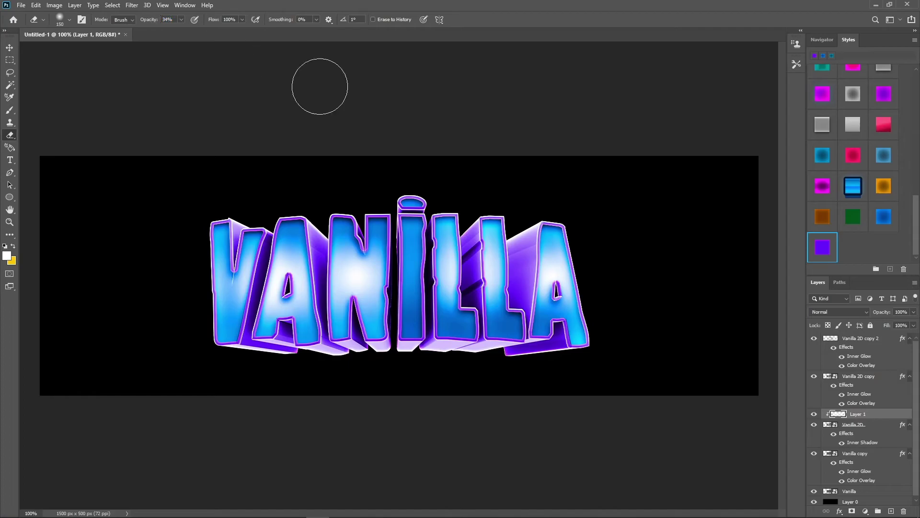
pyautogui.click(554, 286)
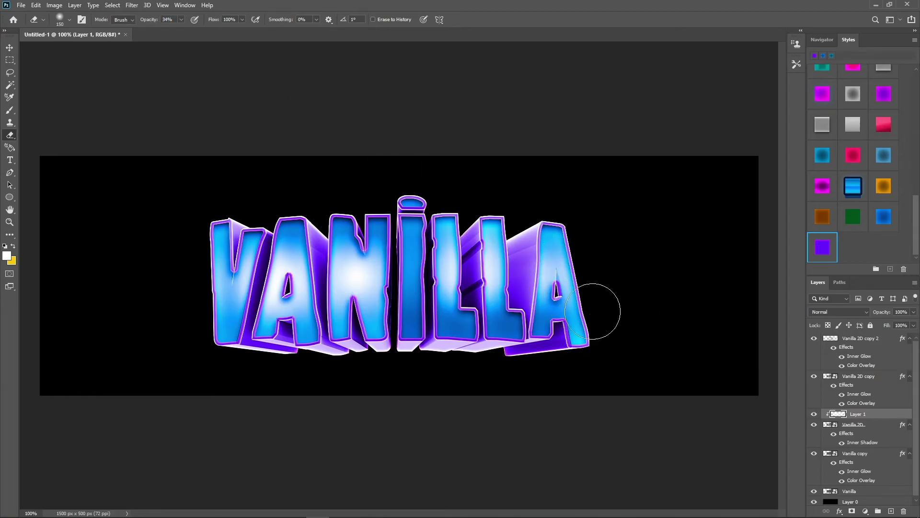
pyautogui.moveTo(483, 273)
pyautogui.mouseDown()
pyautogui.moveTo(366, 268)
pyautogui.moveTo(349, 276)
pyautogui.moveTo(362, 293)
pyautogui.moveTo(347, 293)
pyautogui.moveTo(297, 269)
pyautogui.mouseUp()
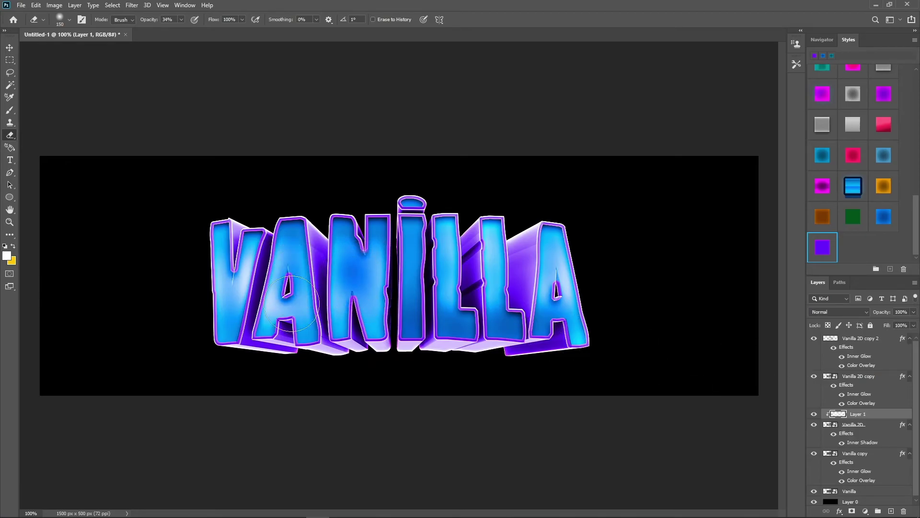
pyautogui.moveTo(235, 287); pyautogui.dragTo(298, 293)
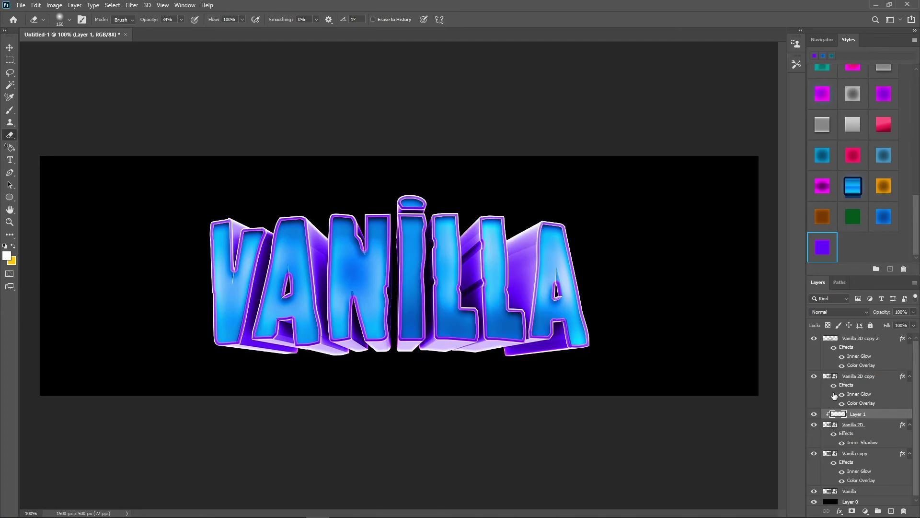
# Set Layer 1's blend mode to Overlay and toggle its visibility to compare the letter faces with and without highlights.
pyautogui.click(815, 415)
pyautogui.click(815, 414)
pyautogui.click(856, 312)
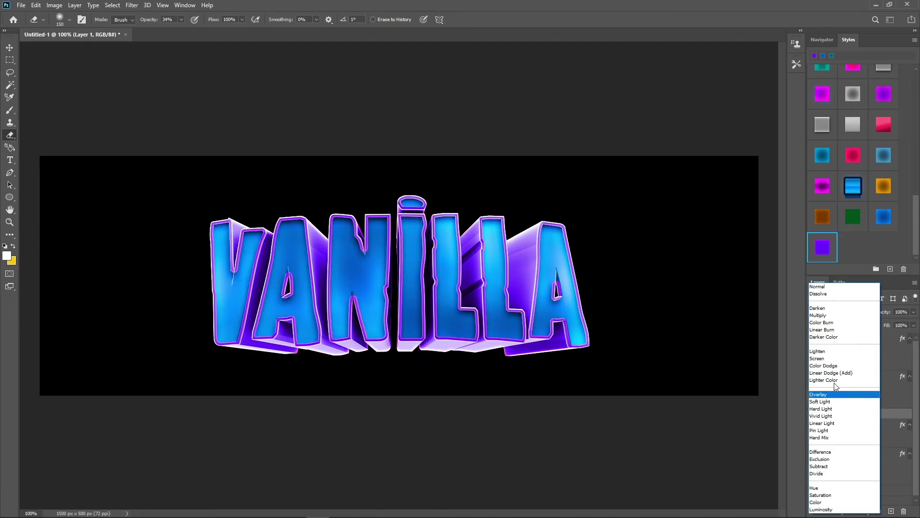
pyautogui.click(826, 391)
pyautogui.click(813, 414)
pyautogui.click(814, 414)
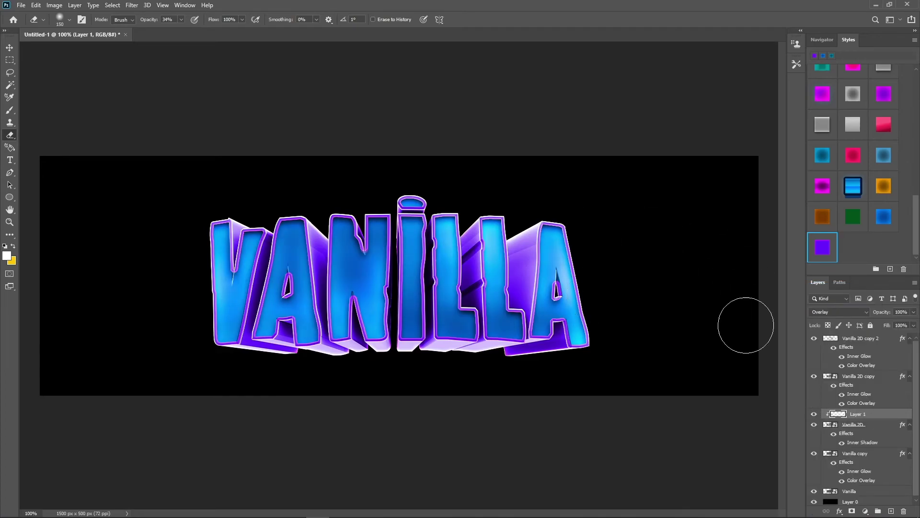
# Add a clipped layer directly above Vanilla 2D and draw a closed Pen path arching across the letters' middle and enclosing their lower half.
pyautogui.click(868, 426)
pyautogui.click(893, 511)
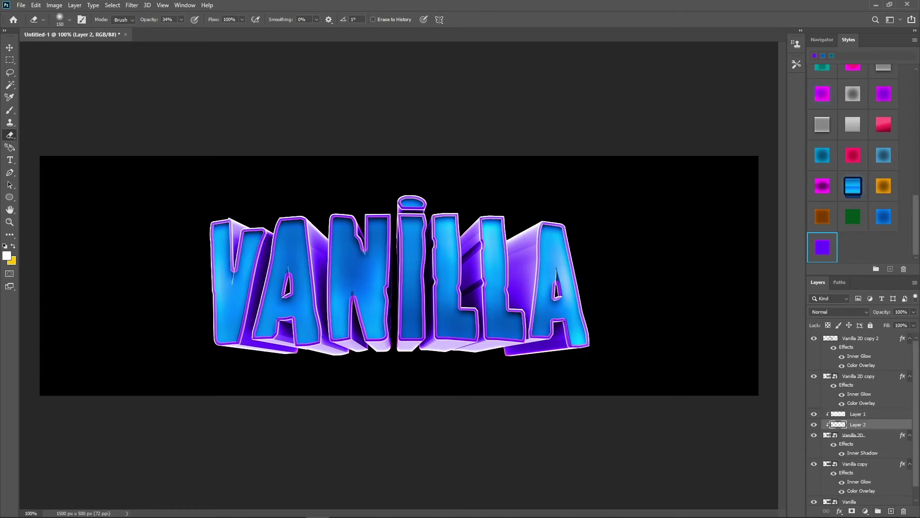
pyautogui.click(10, 173)
pyautogui.click(180, 300)
pyautogui.moveTo(673, 293); pyautogui.dragTo(919, 352)
pyautogui.hotkey('ctrl', 'z')
pyautogui.moveTo(657, 300); pyautogui.dragTo(895, 367)
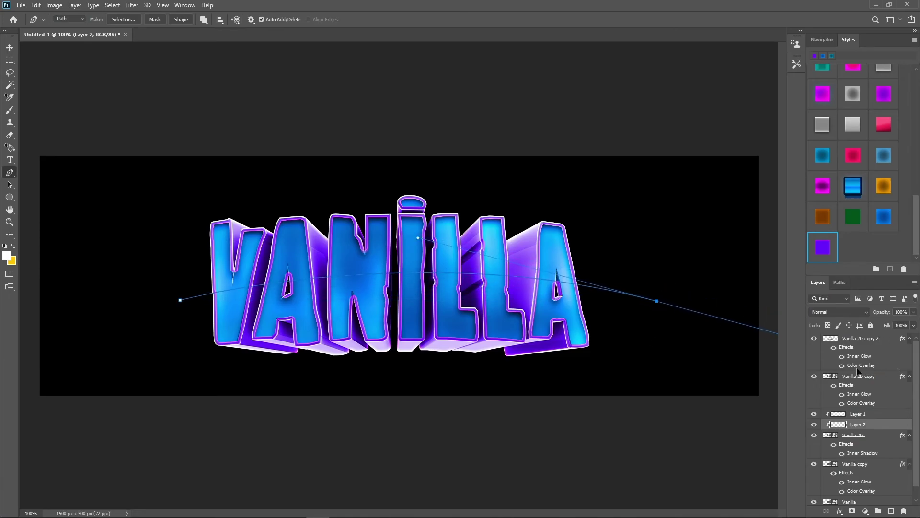
pyautogui.click(612, 460)
pyautogui.click(129, 420)
pyautogui.click(180, 300)
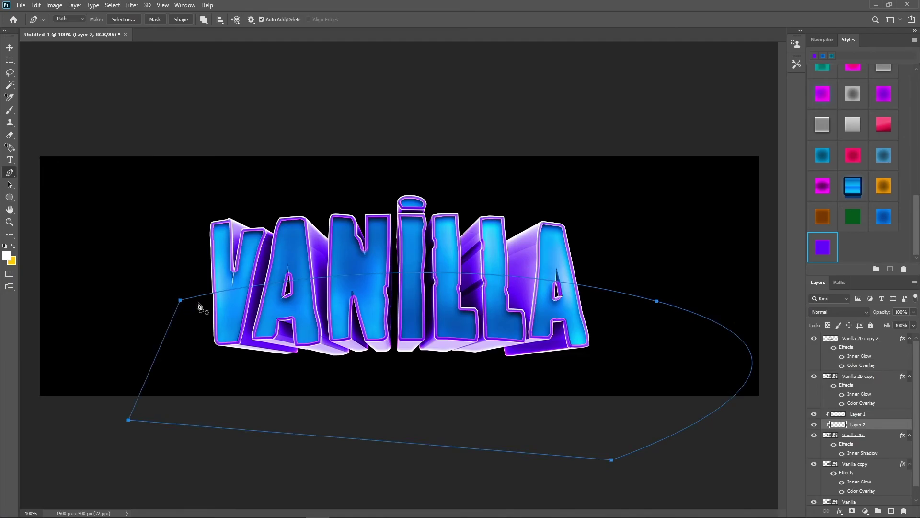
# Convert the closed path into a new anti-aliased selection with a feather radius of 1 pixel.
pyautogui.rightClick(216, 302)
pyautogui.click(259, 346)
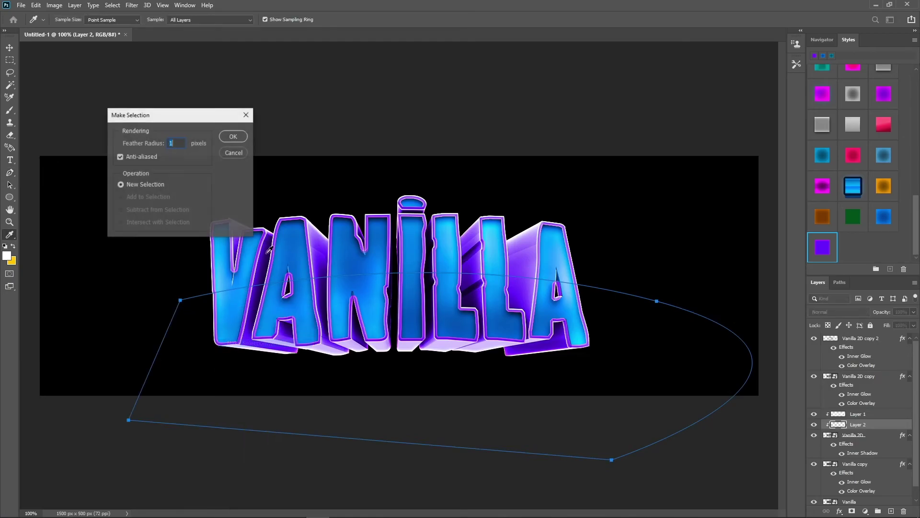
pyautogui.click(233, 136)
# Brush purple (7e00ff) shading along the curved upper edge of the selection on Layer 2, and clear the selection.
pyautogui.click(10, 110)
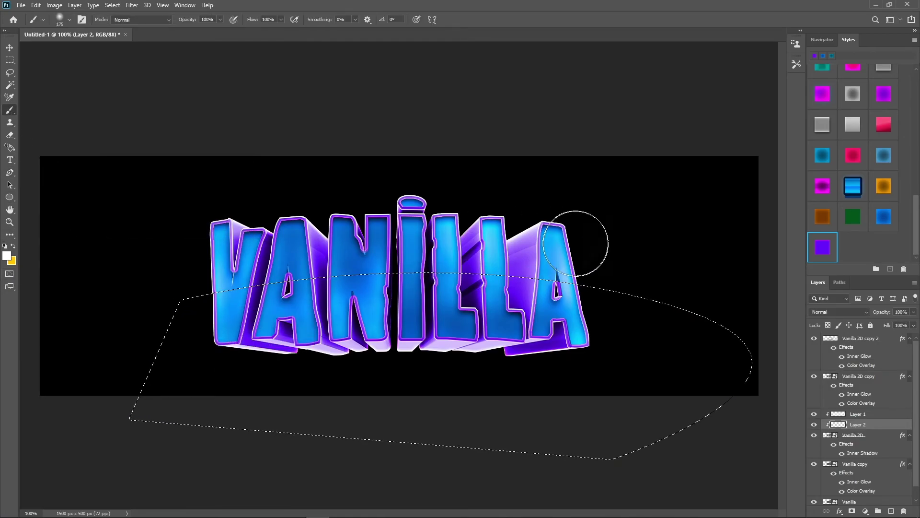
pyautogui.click(7, 256)
pyautogui.click(326, 311)
pyautogui.moveTo(500, 120)
pyautogui.mouseDown()
pyautogui.moveTo(529, 110)
pyautogui.moveTo(555, 63)
pyautogui.mouseUp()
pyautogui.click(569, 93)
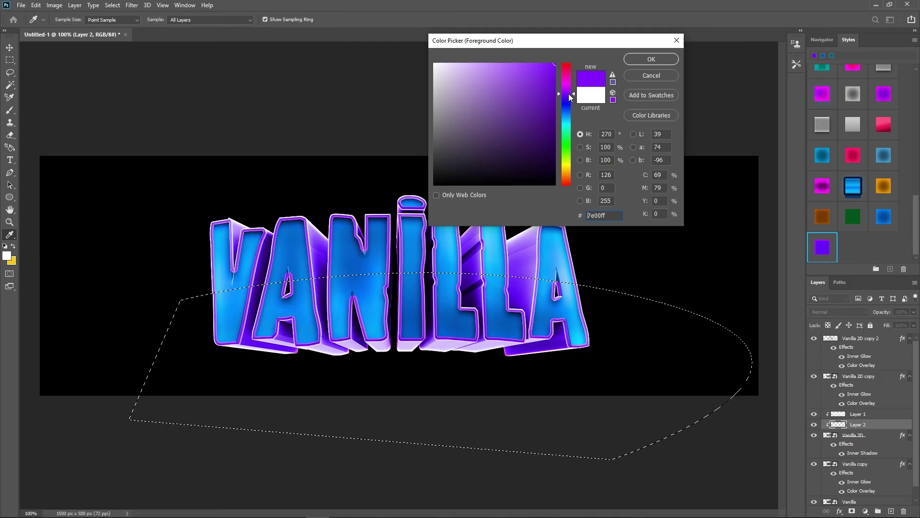
pyautogui.click(651, 59)
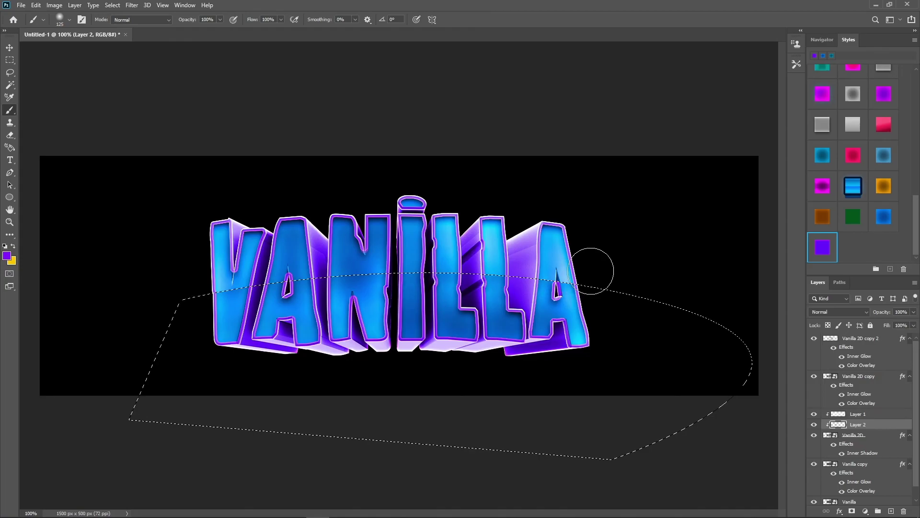
pyautogui.hotkey('ctrl', 'd')
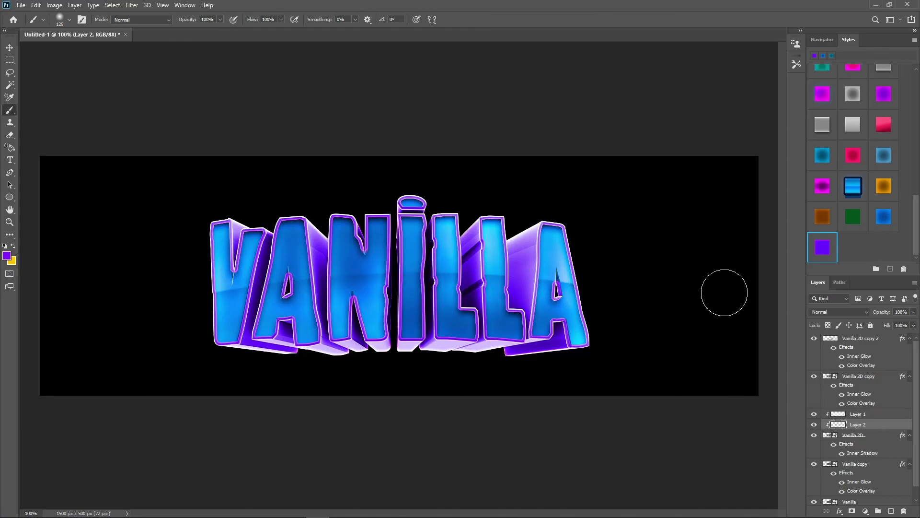
# Review the blend mode options for Layer 2, choose Normal, and hide the layer to compare the shading.
pyautogui.click(839, 311)
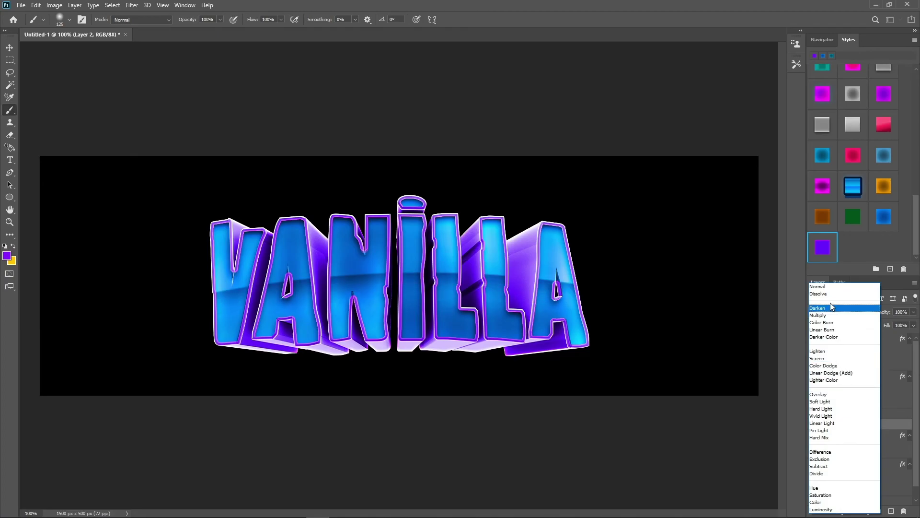
pyautogui.click(825, 288)
pyautogui.click(814, 425)
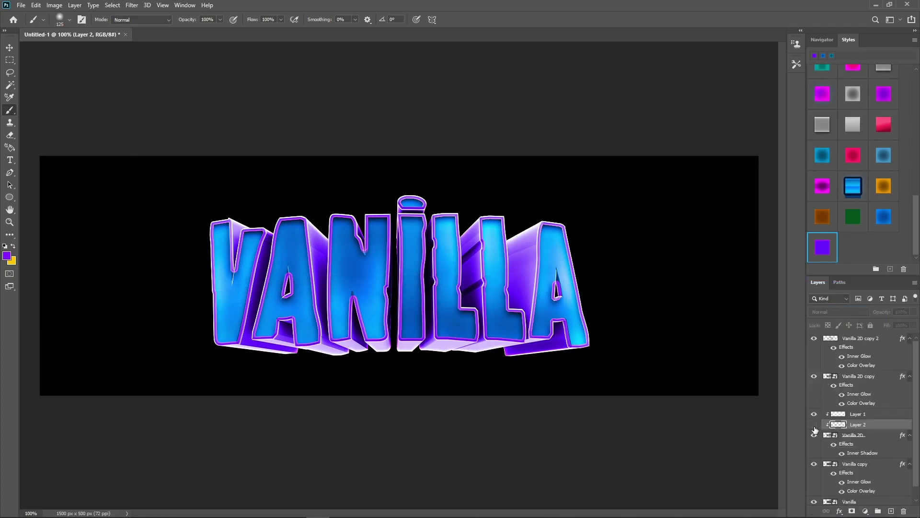